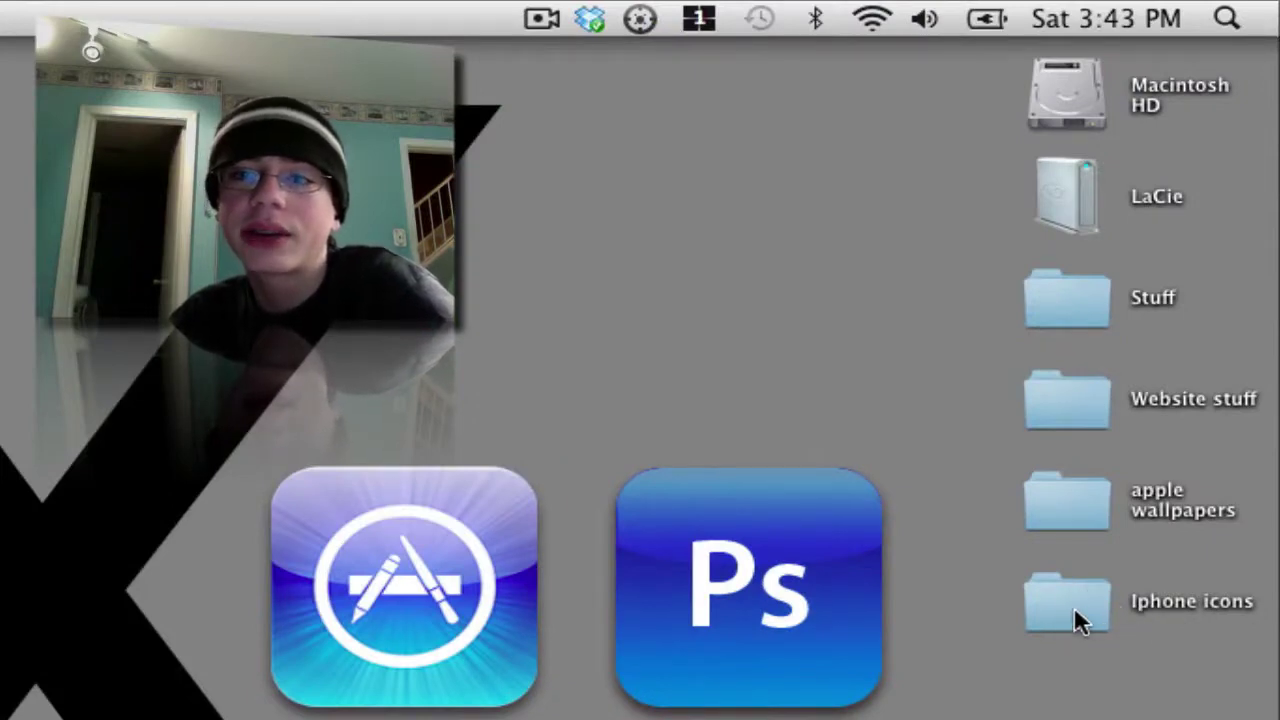
- Browse the Iphone icons > Pre made icons folder in Finder, then close its window
{"action": "double_click", "coordinate": [1079, 604]}
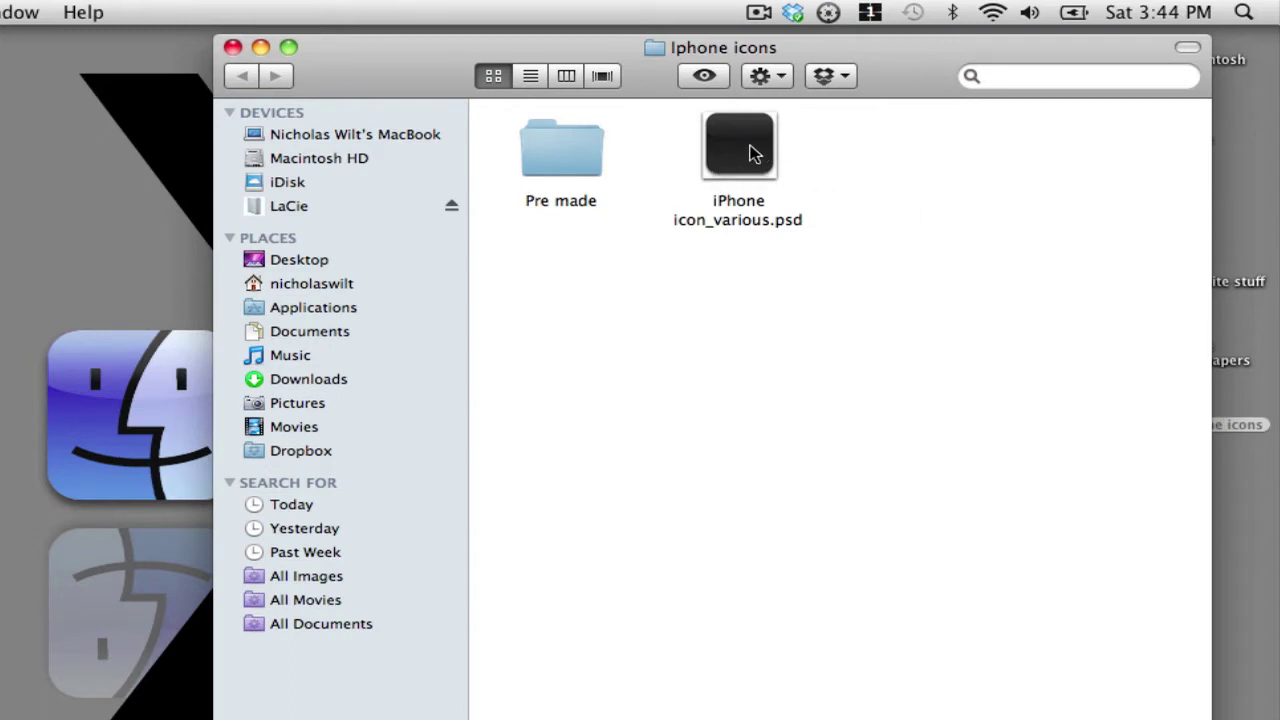
{"action": "double_click", "coordinate": [546, 155]}
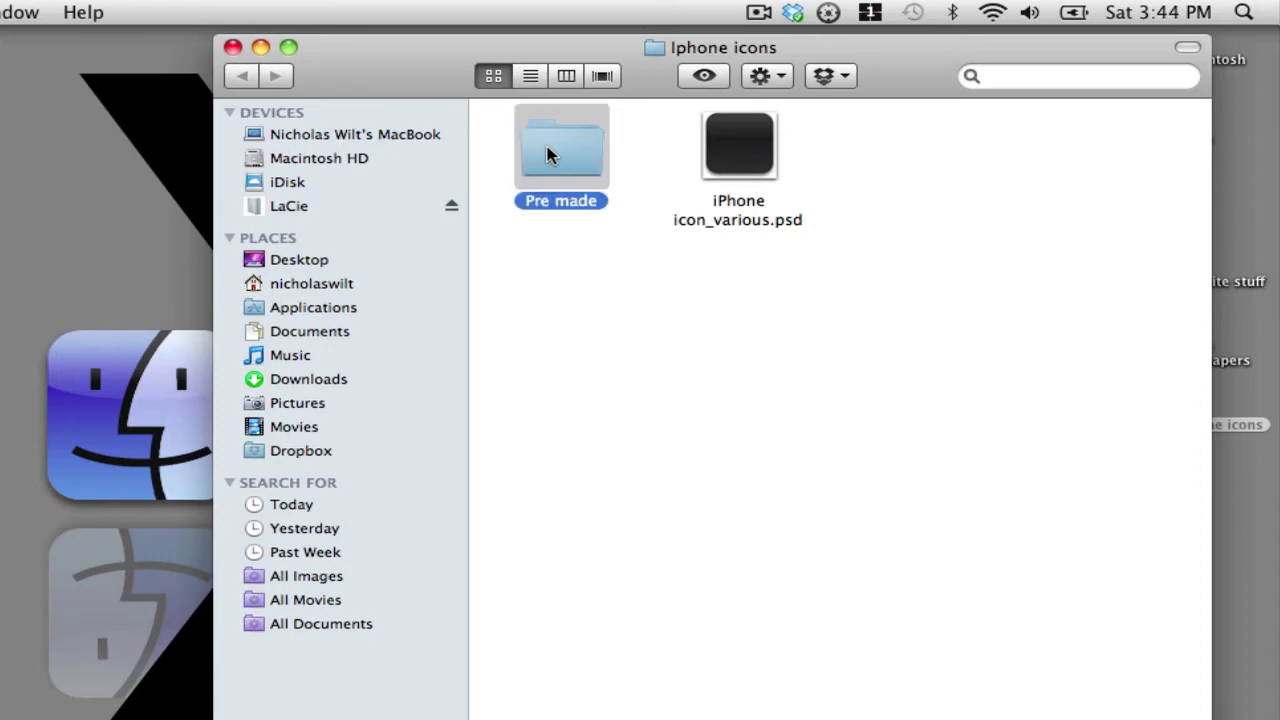
{"action": "scroll", "coordinate": [846, 266], "scroll_direction": "down", "scroll_amount": 10}
{"action": "scroll", "coordinate": [846, 266], "scroll_direction": "up", "scroll_amount": 10}
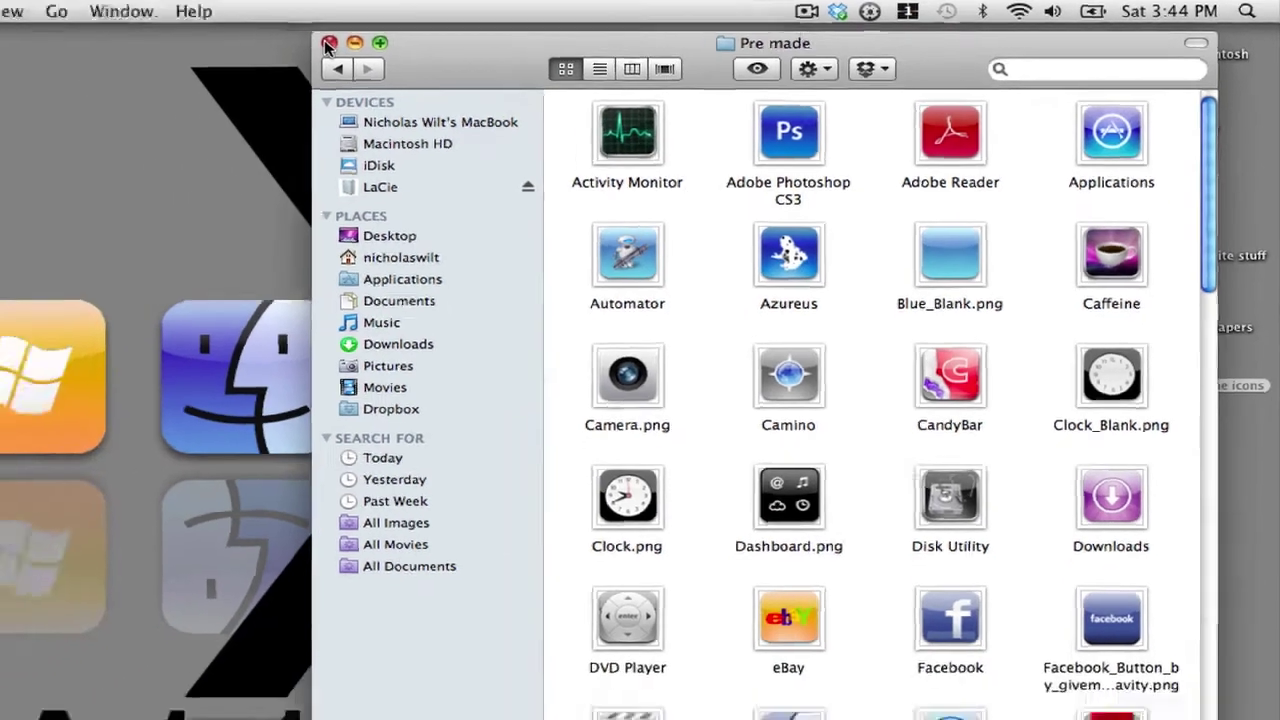
{"action": "left_click", "coordinate": [232, 47]}
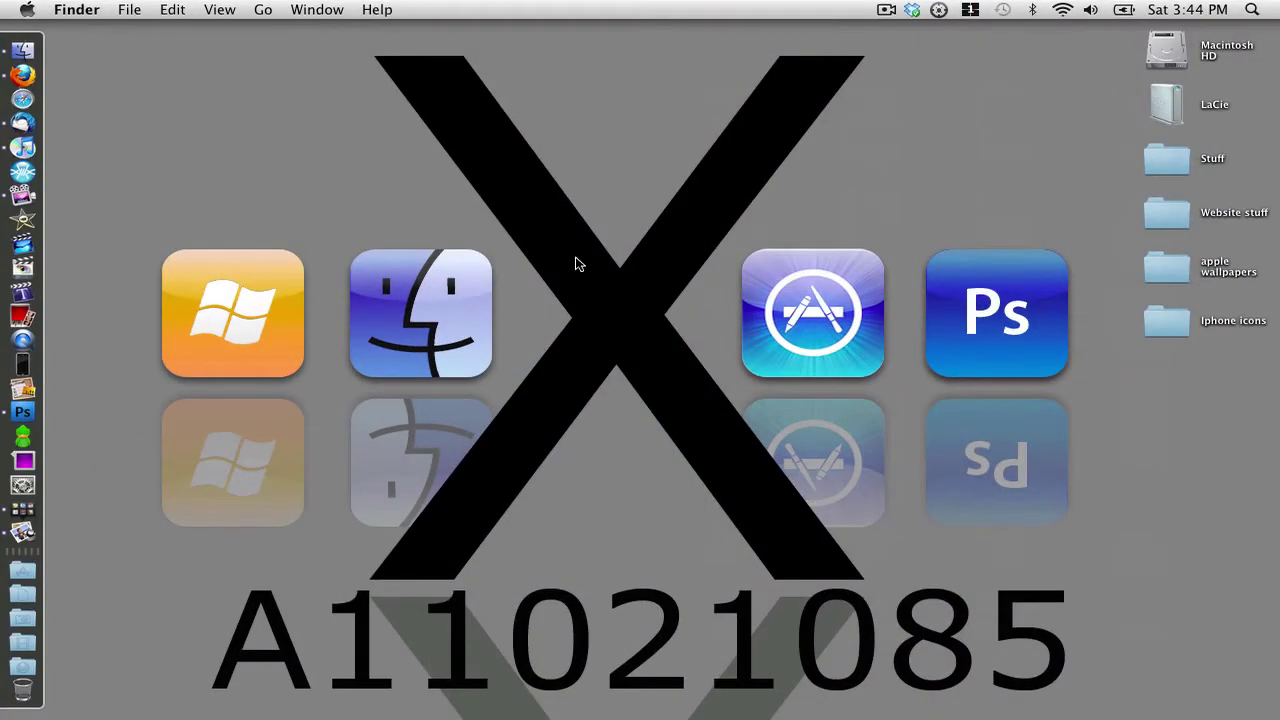
- Create a new 1280 × 800 px, 72 ppi document in Photoshop
{"action": "left_click", "coordinate": [14, 408]}
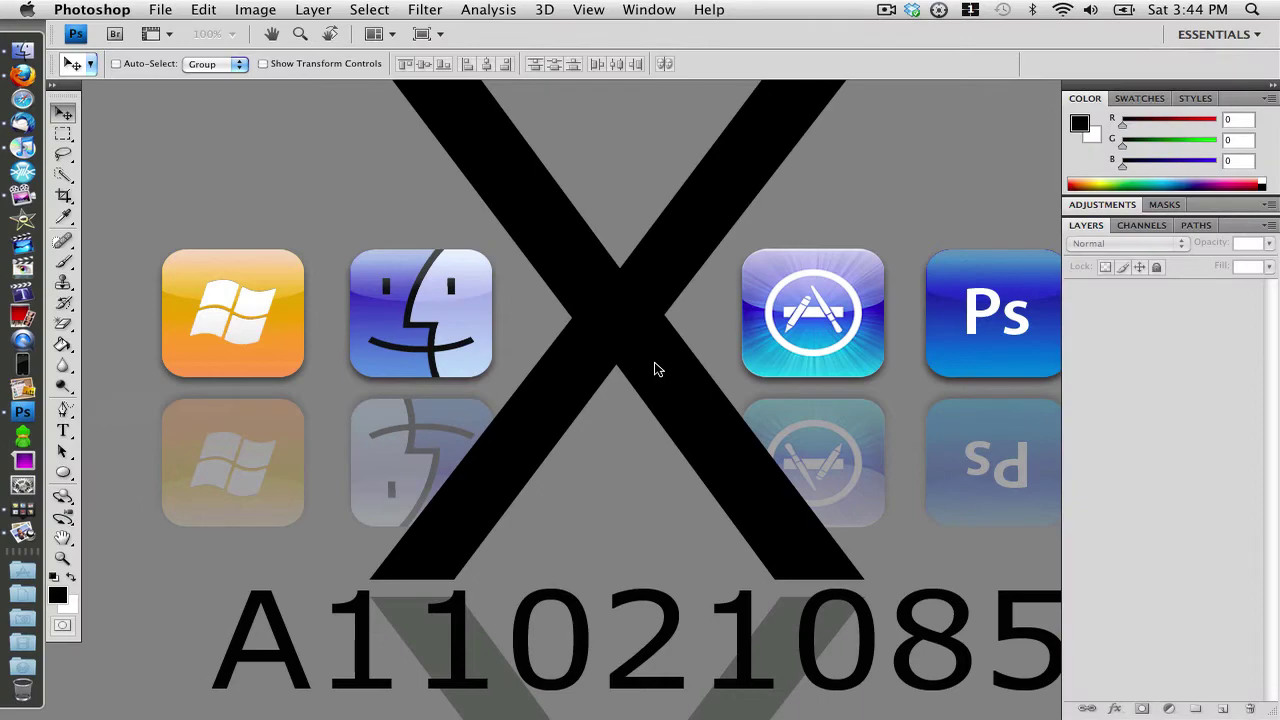
{"action": "left_click", "coordinate": [160, 9]}
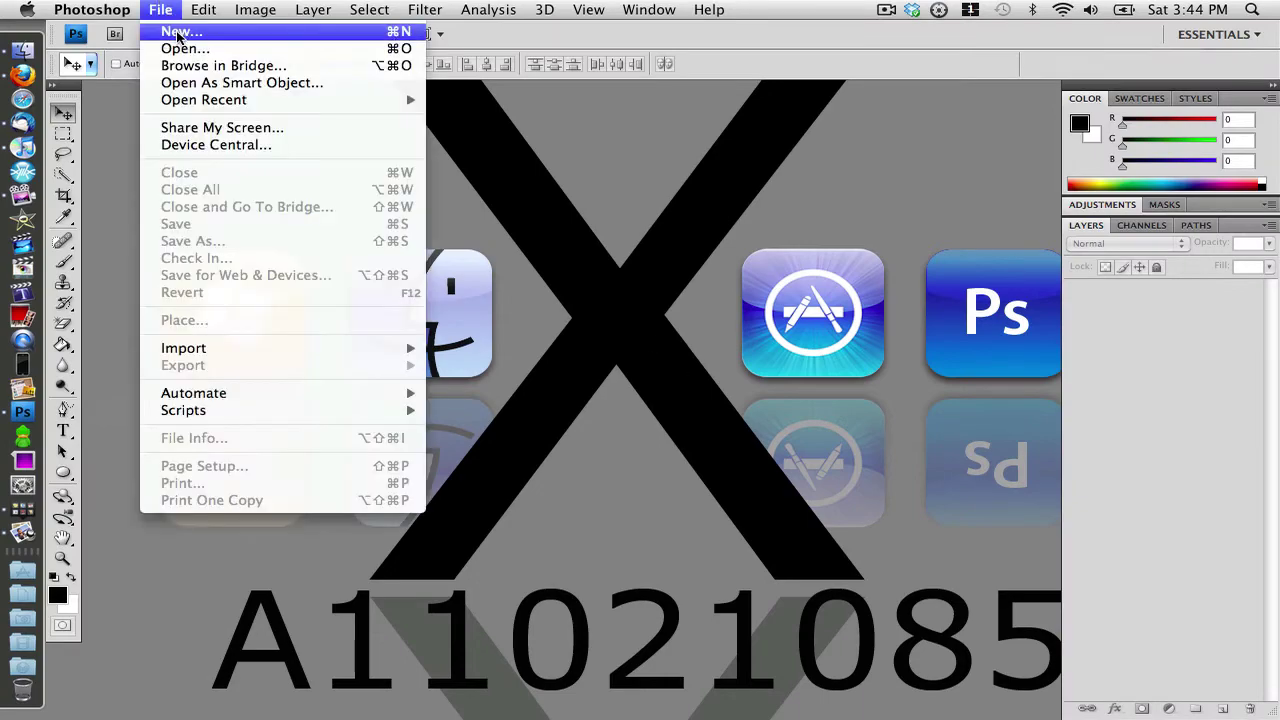
{"action": "left_click", "coordinate": [170, 28]}
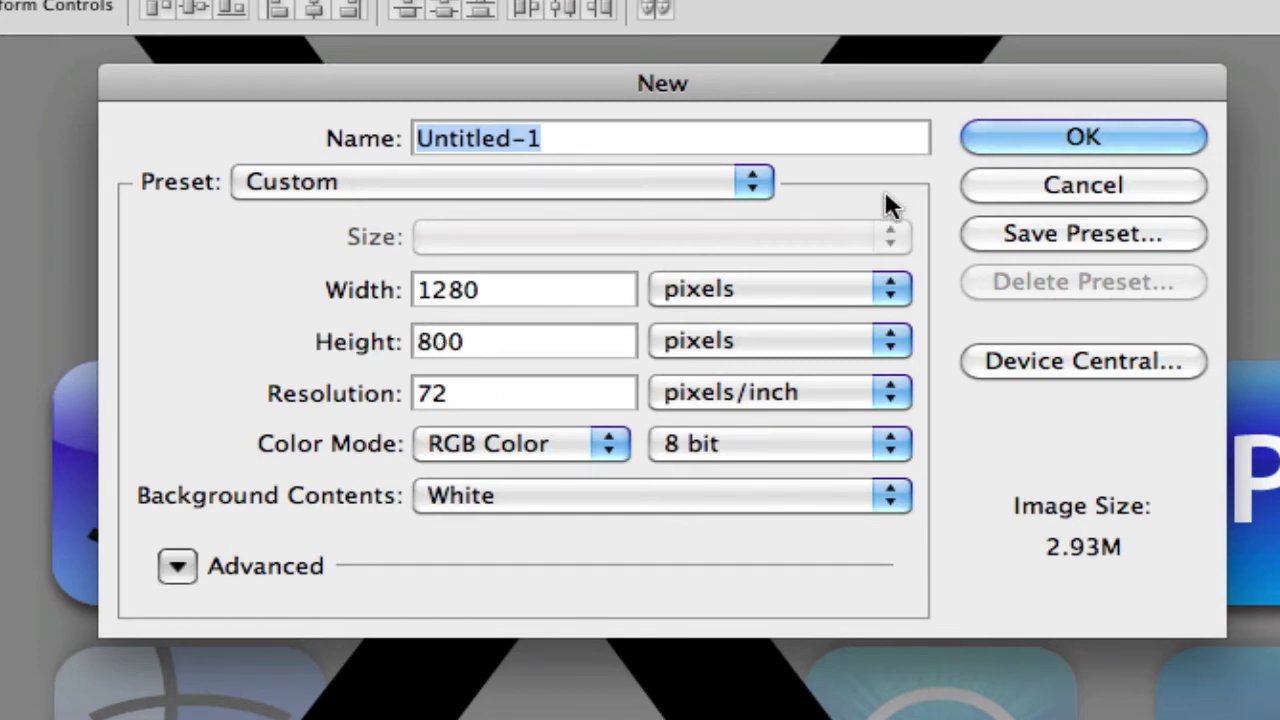
{"action": "left_click", "coordinate": [986, 137]}
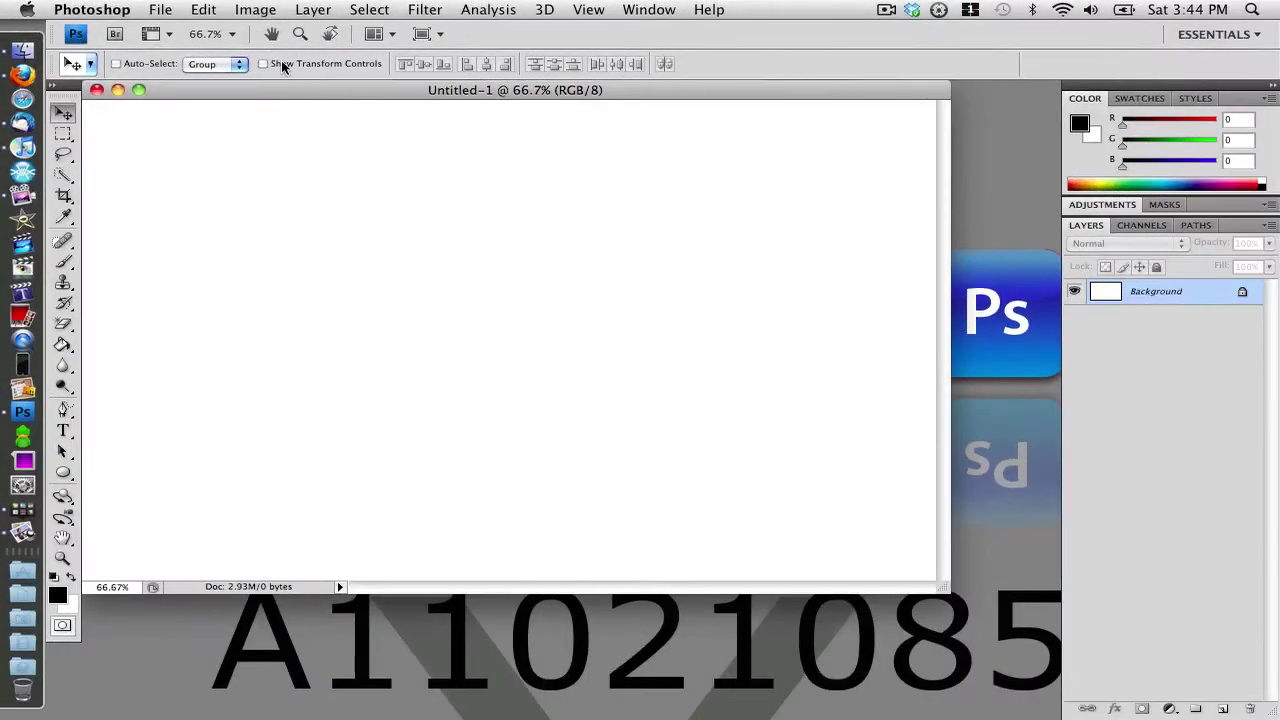
- Fill the document background with 50% Gray
{"action": "left_click", "coordinate": [203, 9]}
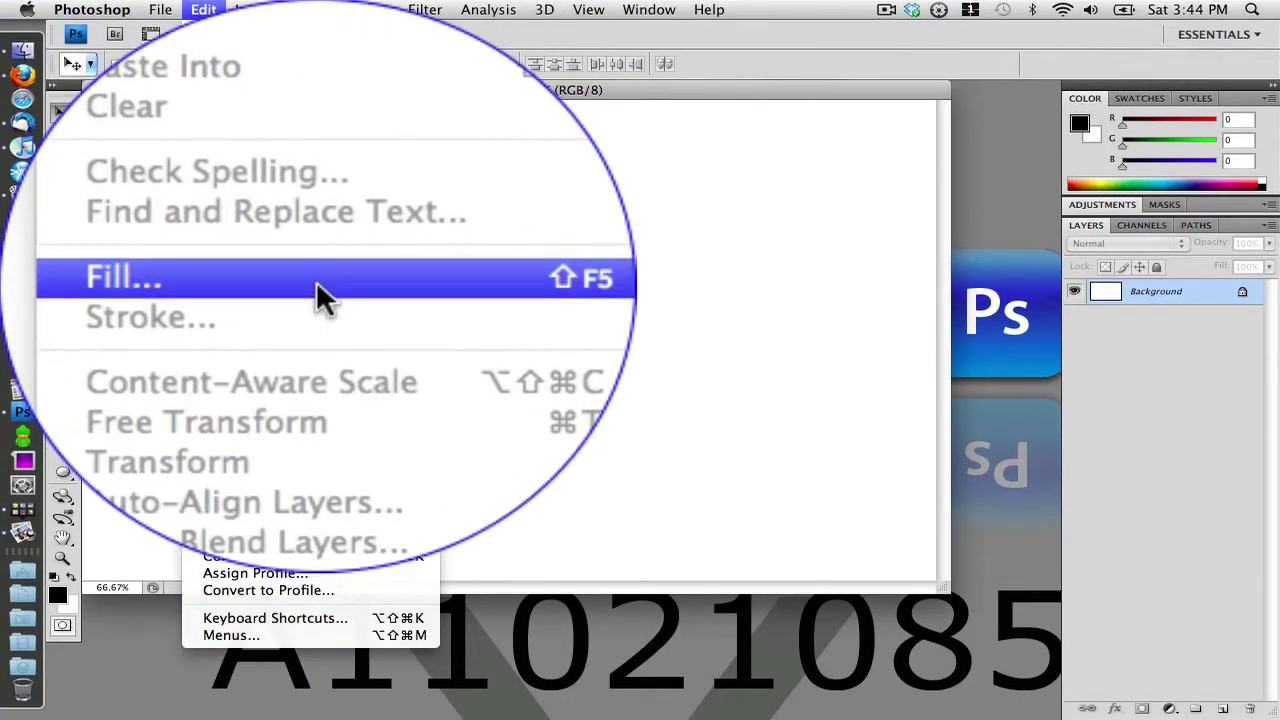
{"action": "left_click", "coordinate": [315, 290]}
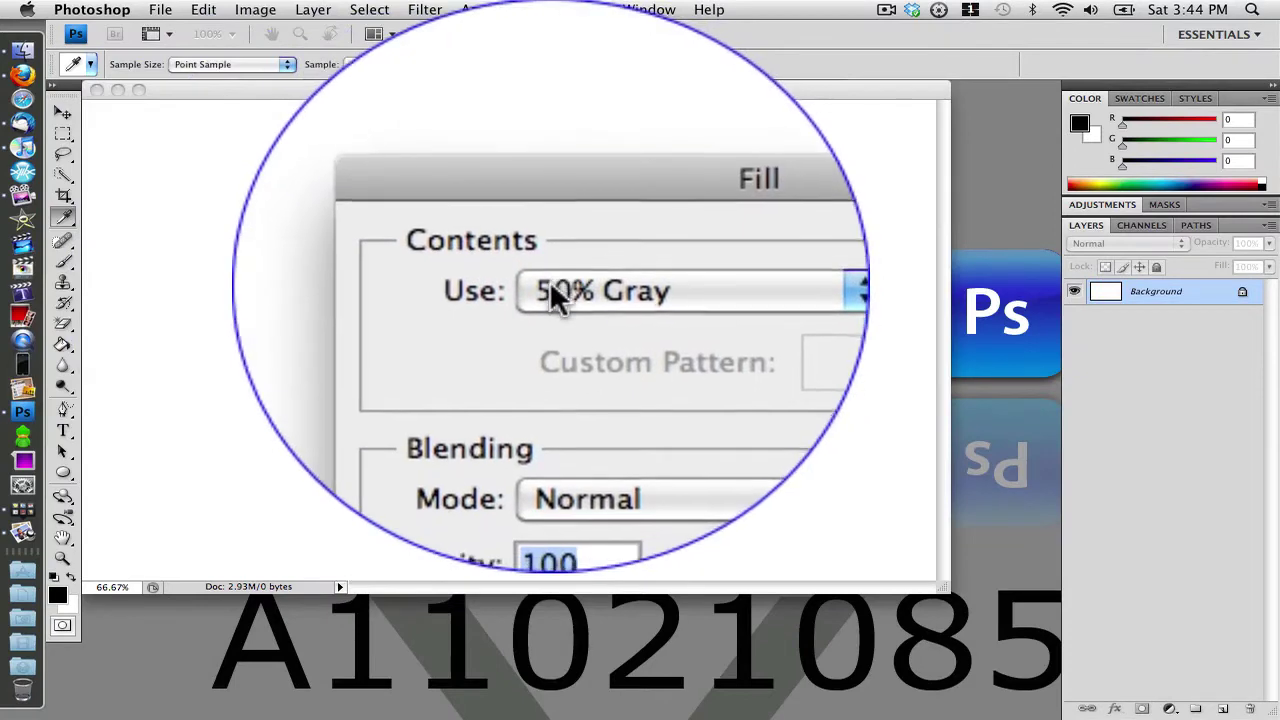
{"action": "left_click", "coordinate": [785, 282]}
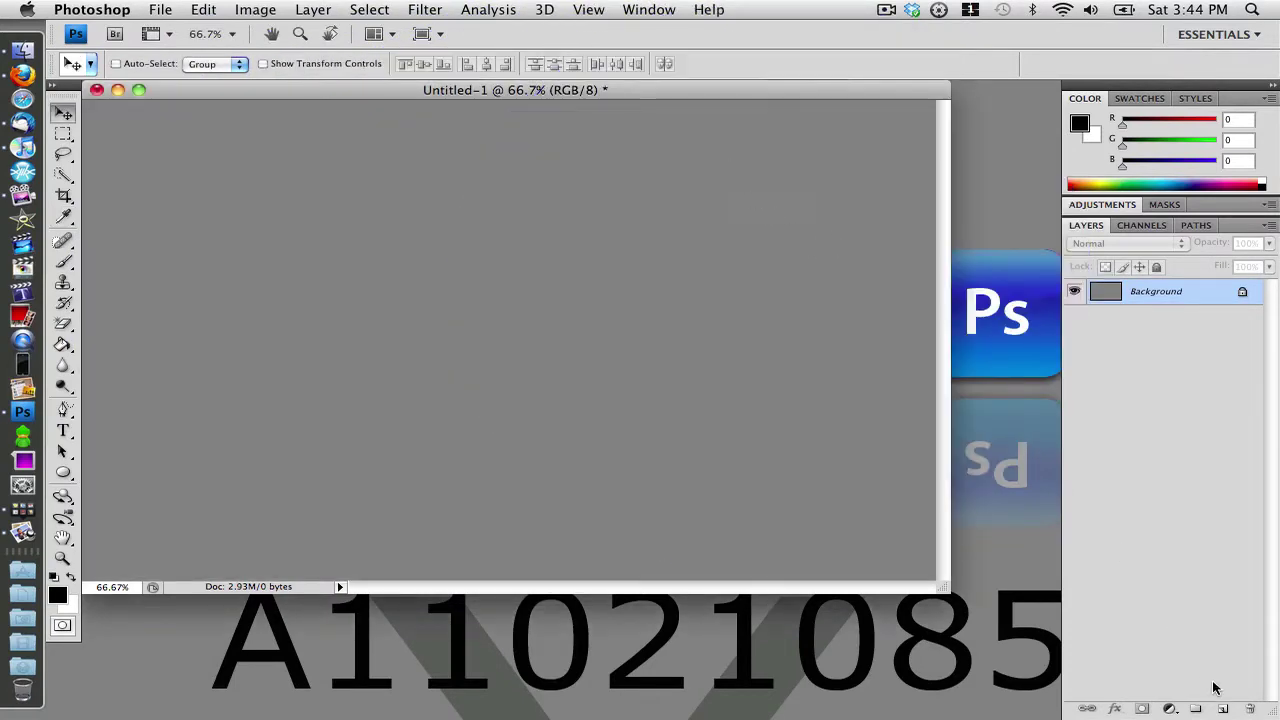
- On a new layer, type an 800 pt letter X and centre it on the canvas
{"action": "left_click", "coordinate": [1228, 709]}
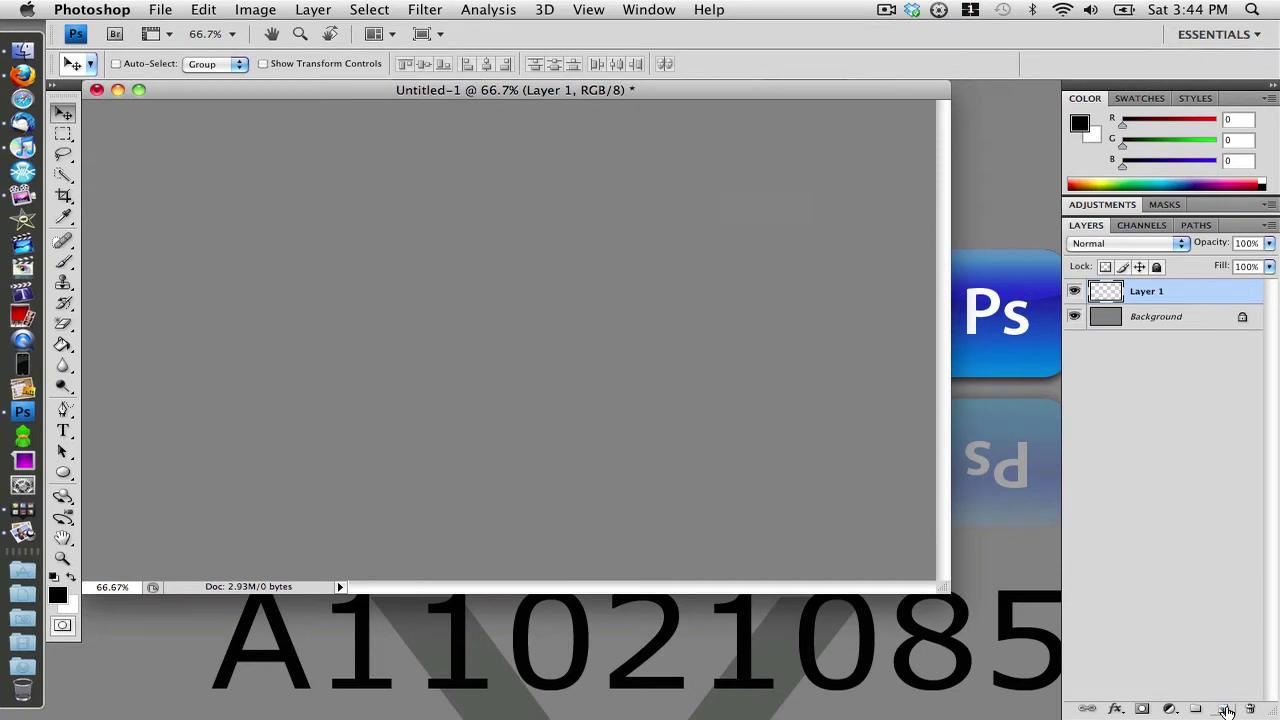
{"action": "left_click", "coordinate": [62, 430]}
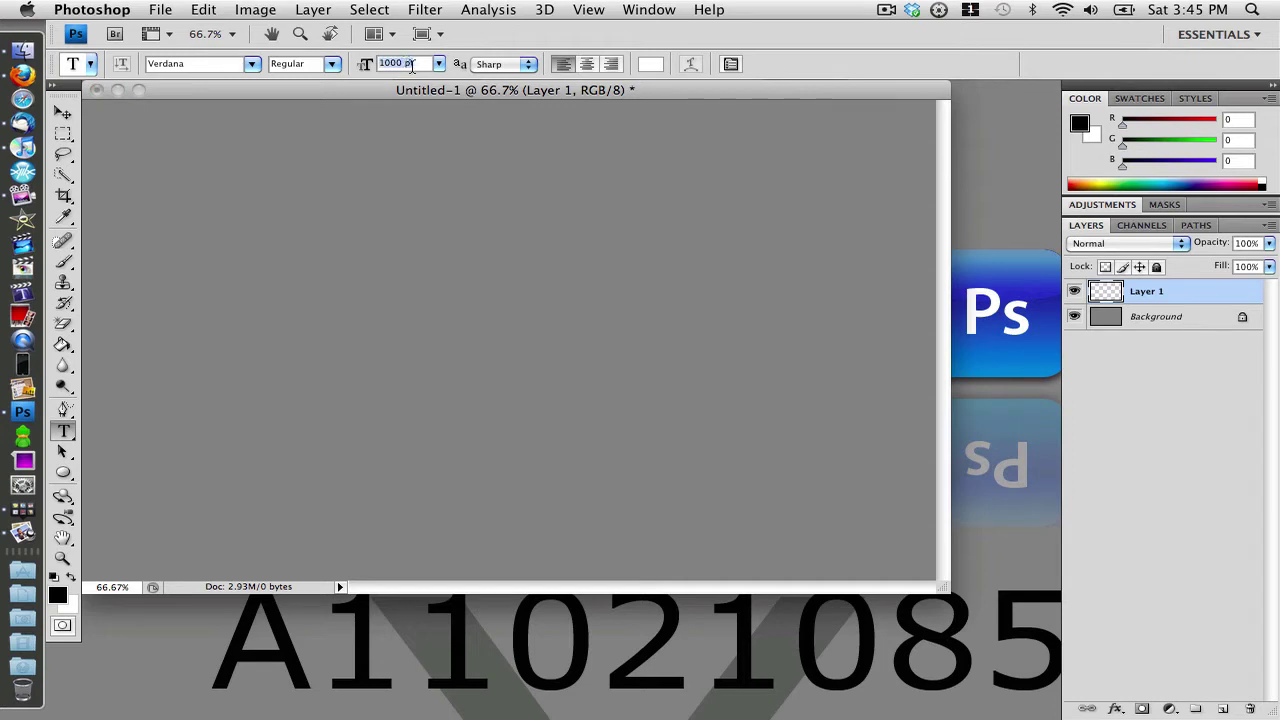
{"action": "type", "text": "800"}
{"action": "left_click", "coordinate": [455, 324]}
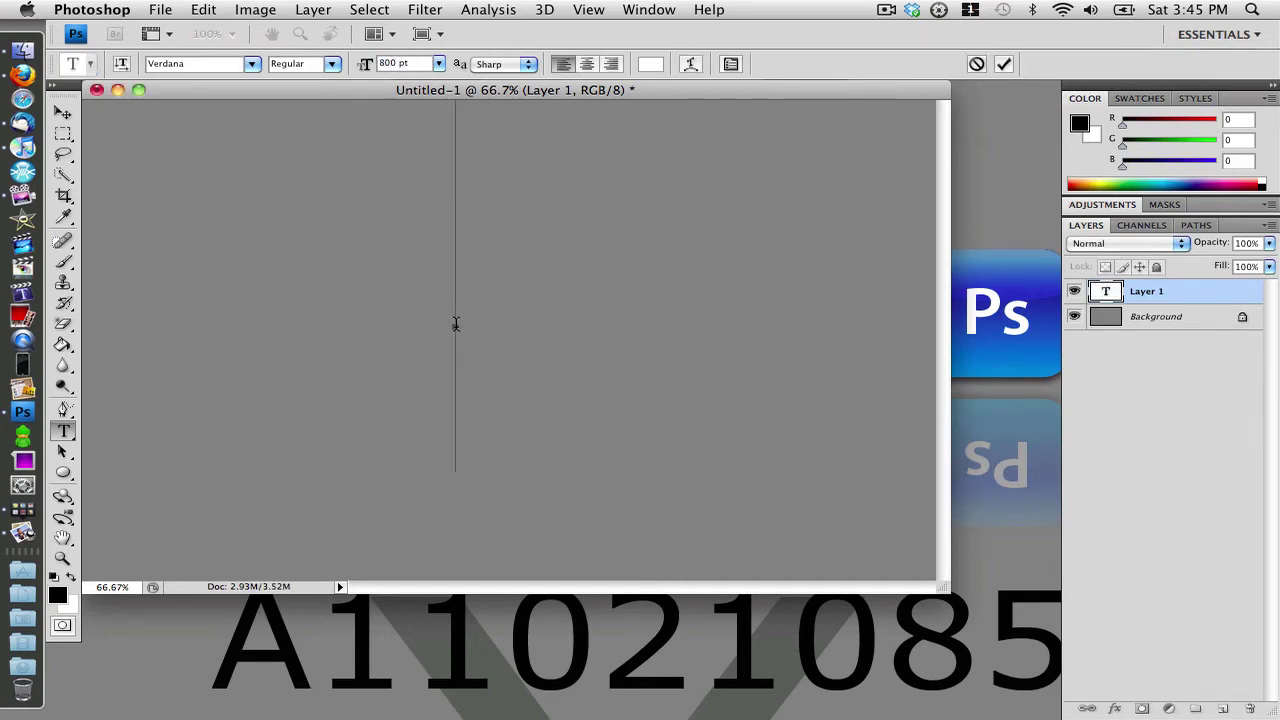
{"action": "type", "text": "X"}
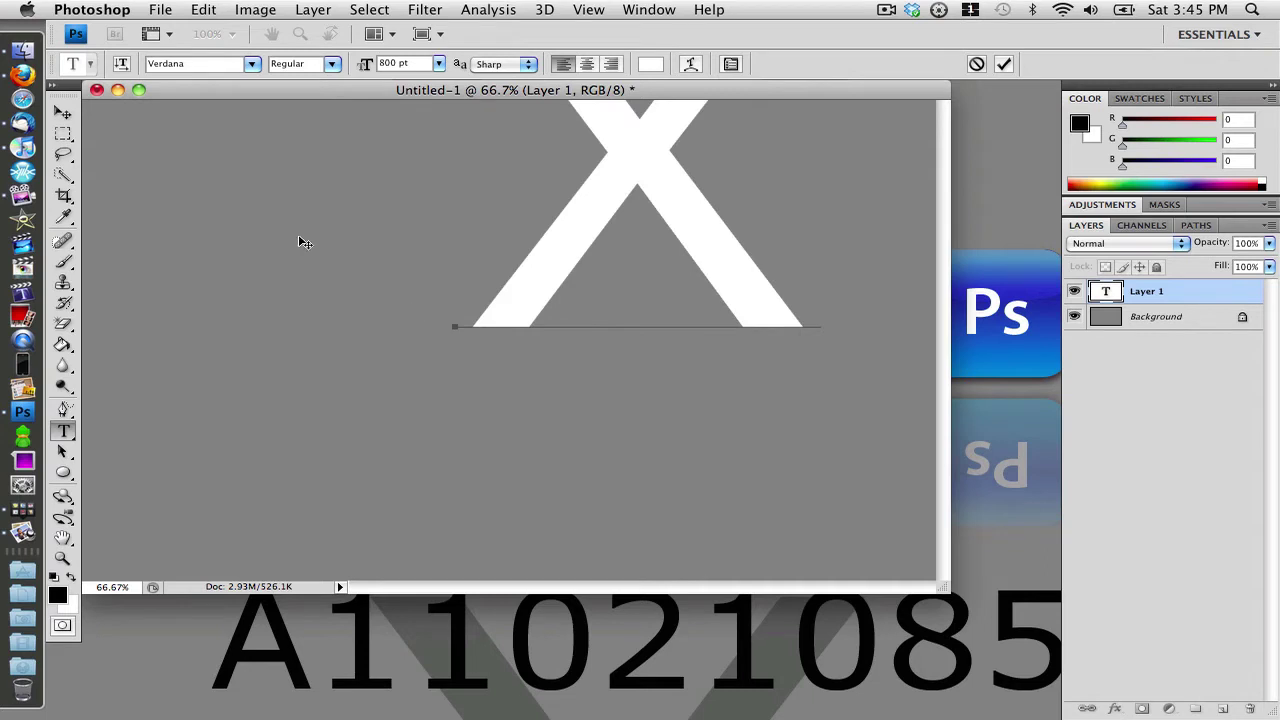
{"action": "left_click", "coordinate": [62, 112]}
{"action": "left_click_drag", "start_coordinate": [634, 163], "coordinate": [491, 338]}
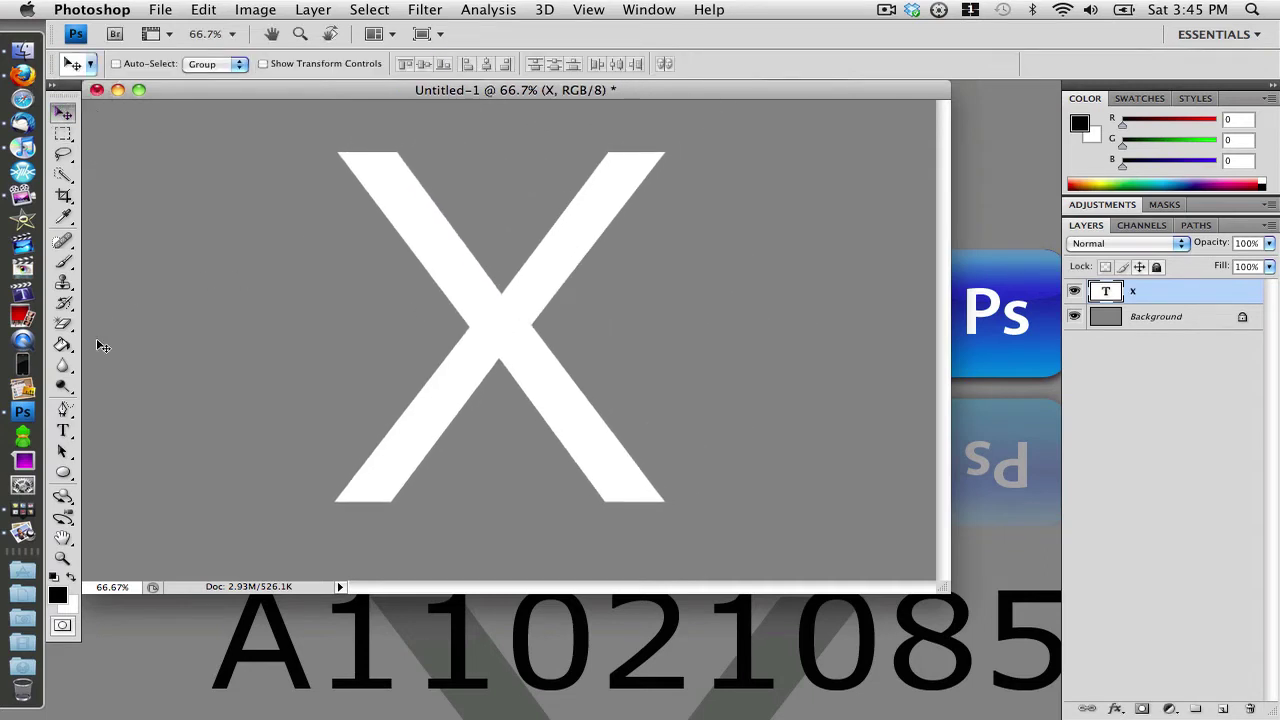
- Recolour the X text to black (000000)
{"action": "left_click", "coordinate": [62, 430]}
{"action": "double_click", "coordinate": [505, 333]}
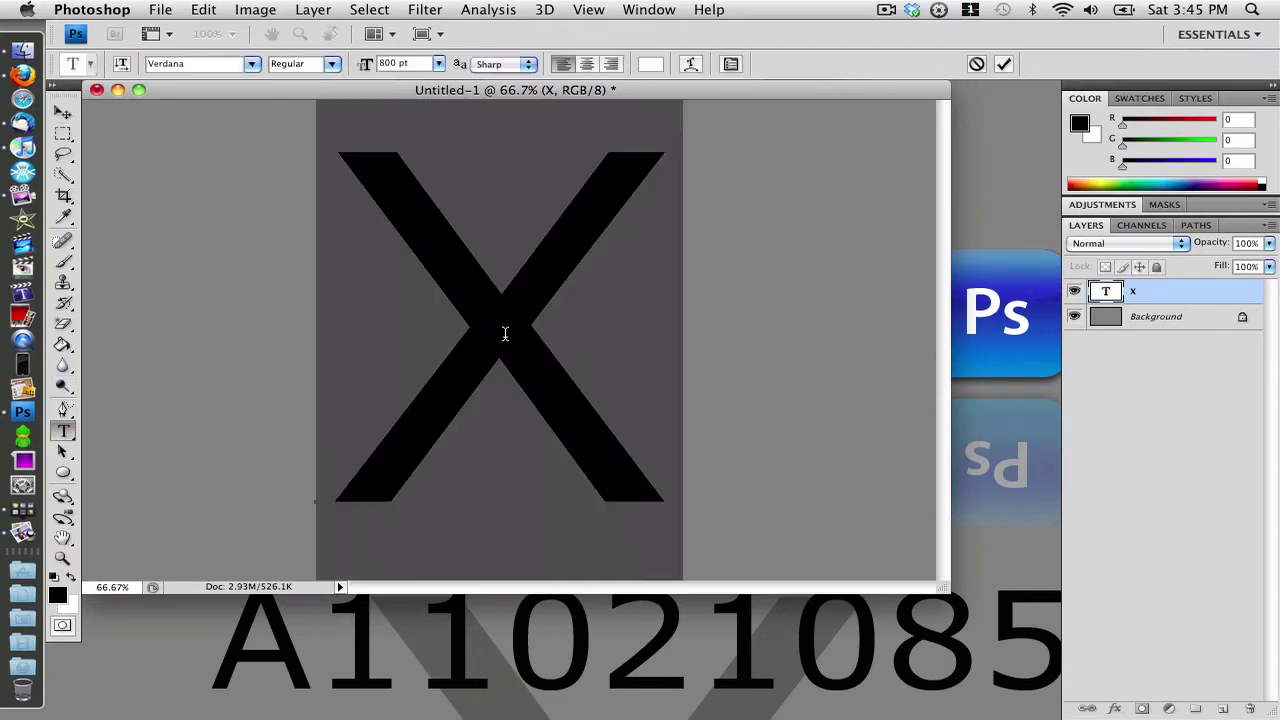
{"action": "left_click", "coordinate": [650, 64]}
{"action": "type", "text": "000000"}
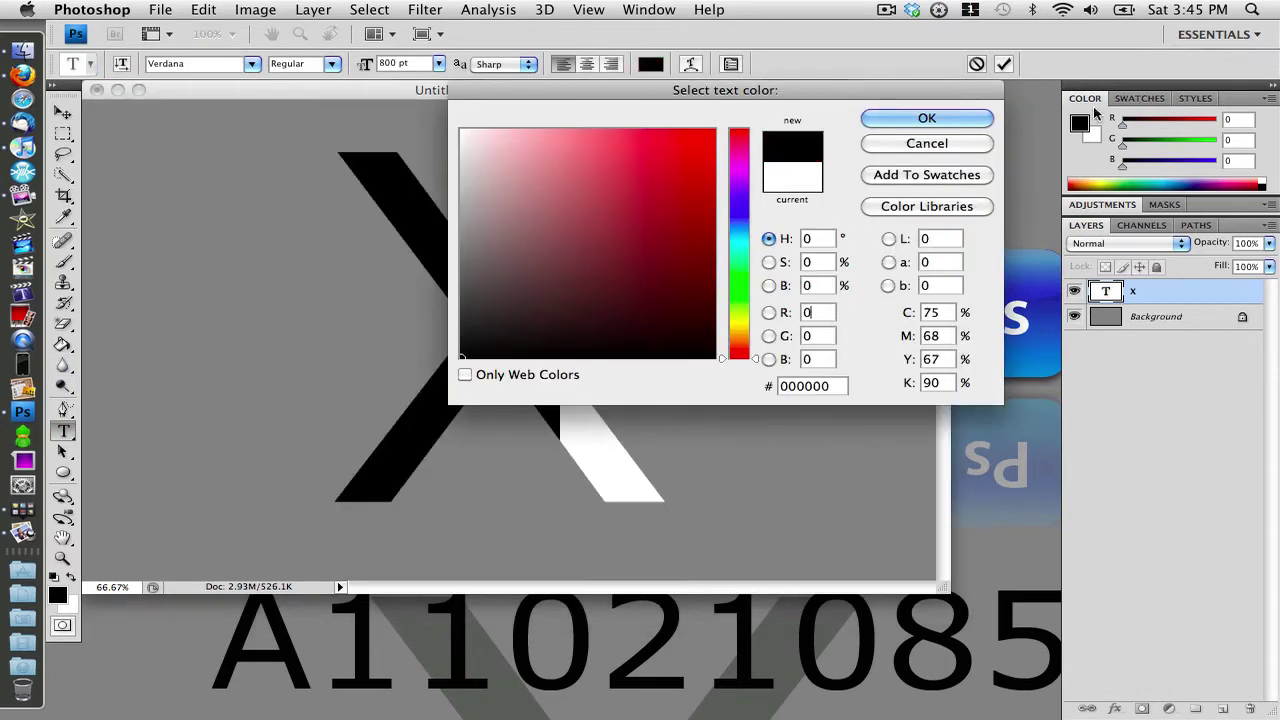
{"action": "left_click", "coordinate": [968, 118]}
{"action": "left_click", "coordinate": [62, 112]}
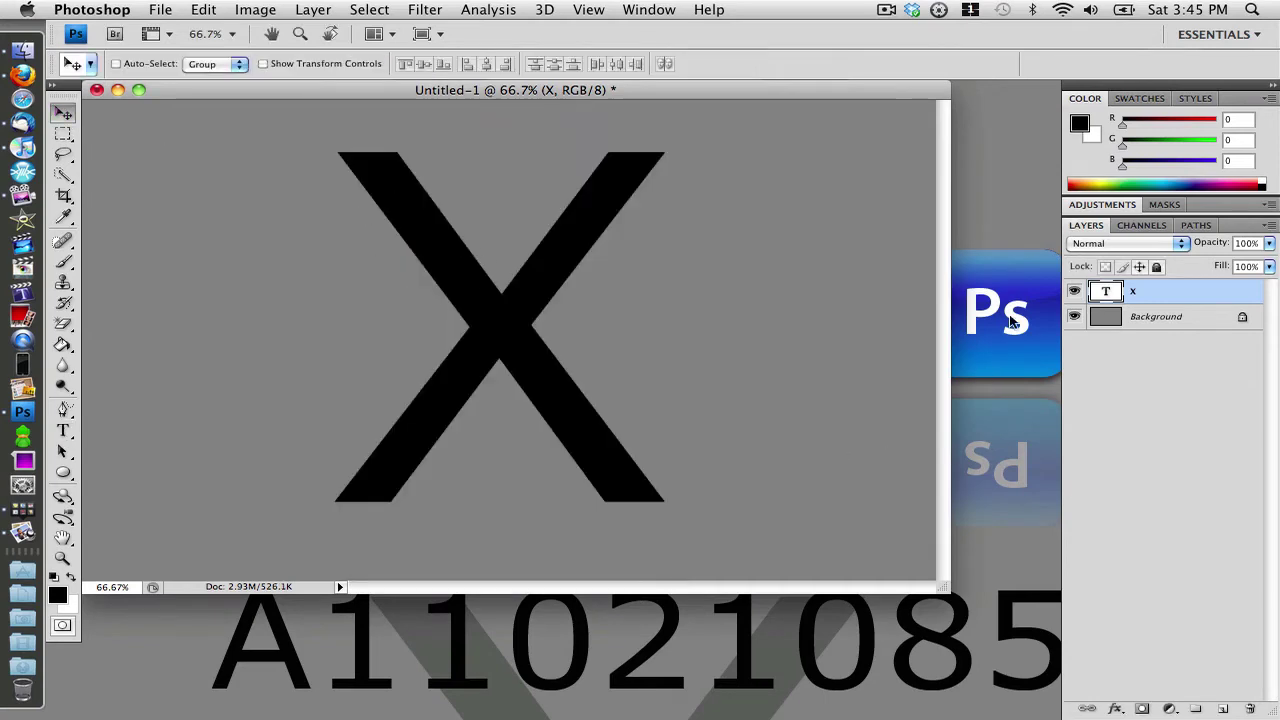
- Duplicate the X layer and drag the copy directly below the original X
{"action": "right_click", "coordinate": [1053, 288]}
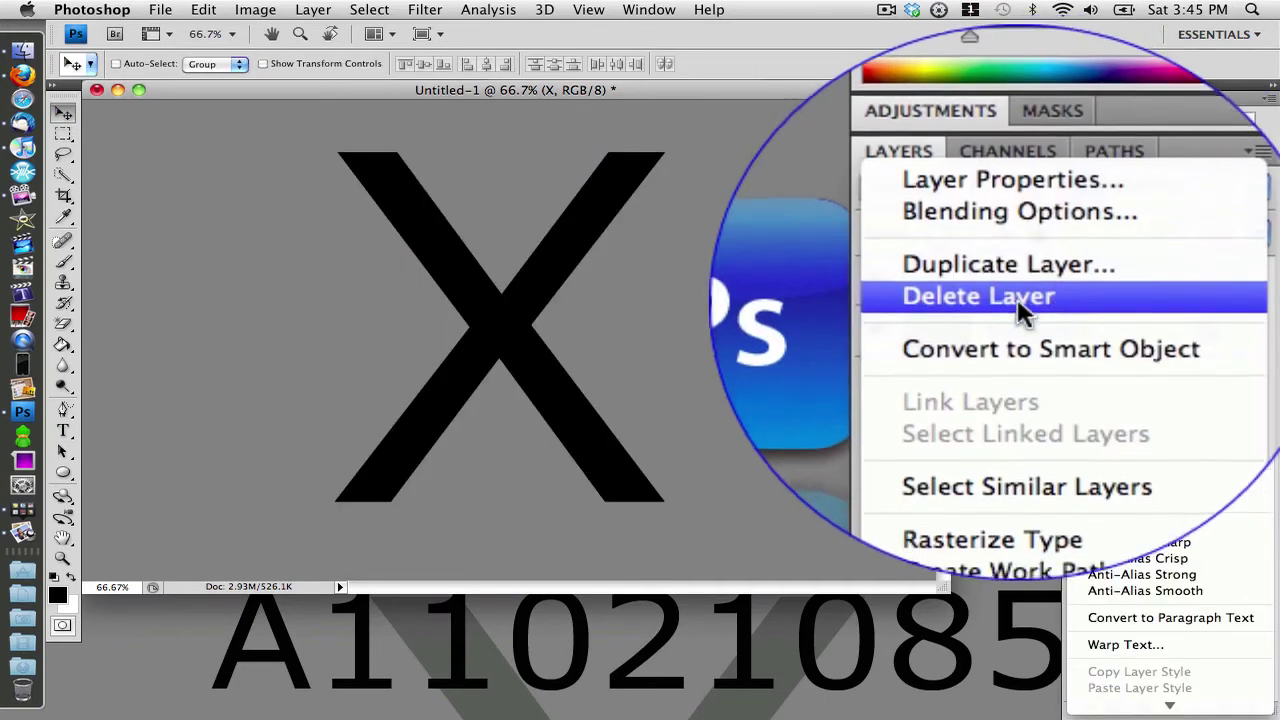
{"action": "left_click", "coordinate": [1005, 280]}
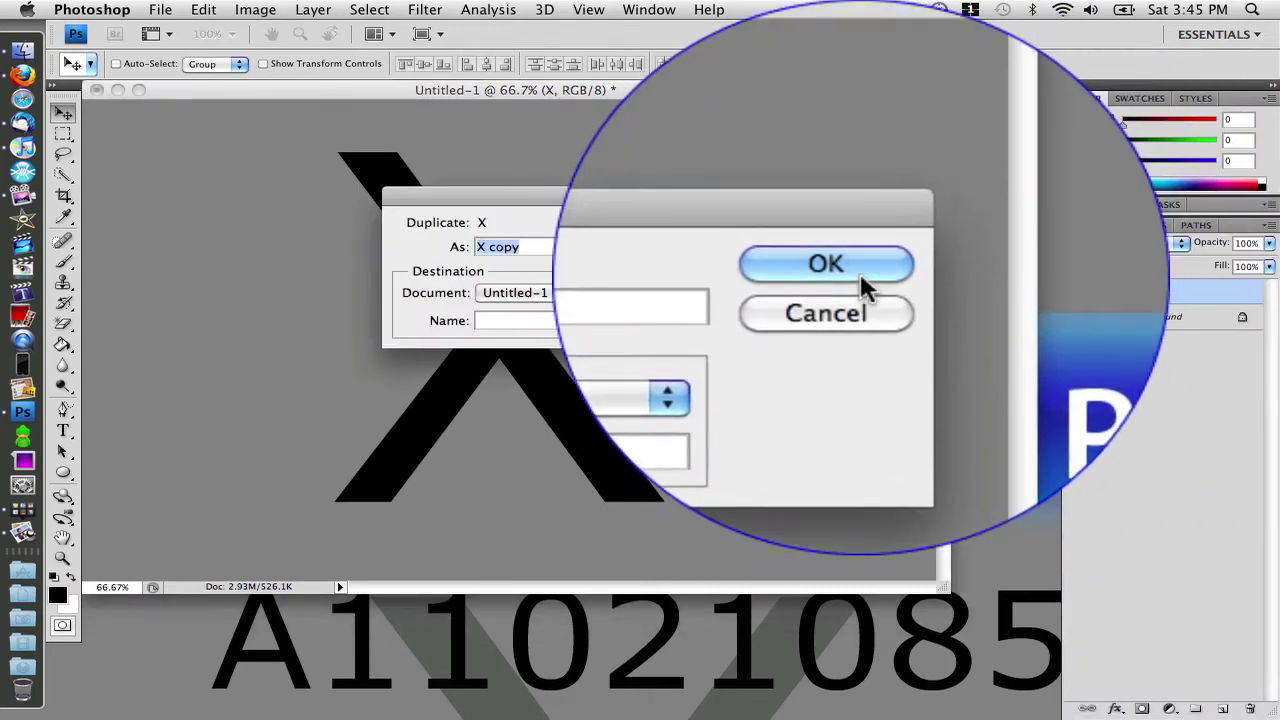
{"action": "left_click", "coordinate": [567, 230]}
{"action": "left_click_drag", "start_coordinate": [567, 230], "coordinate": [606, 532]}
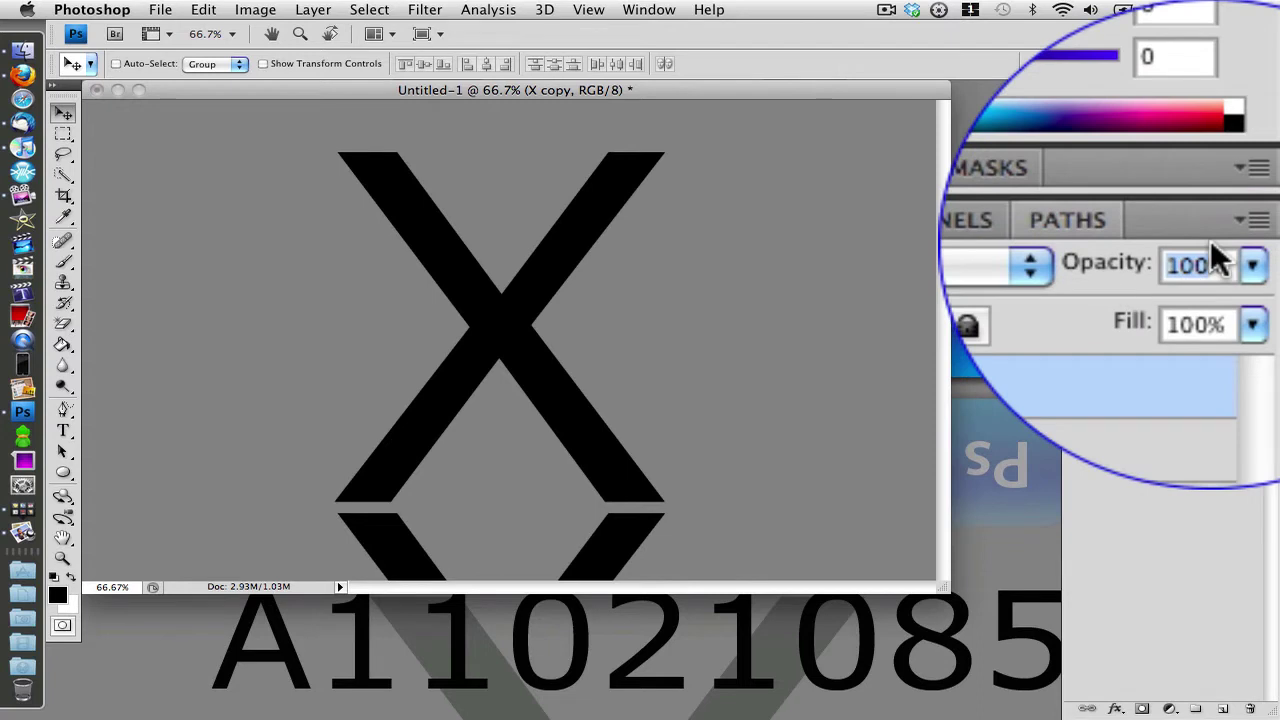
- Set the X copy layer's opacity to 28%, then deselect it
{"action": "left_click", "coordinate": [1205, 264]}
{"action": "type", "text": "28"}
{"action": "key", "text": "Return"}
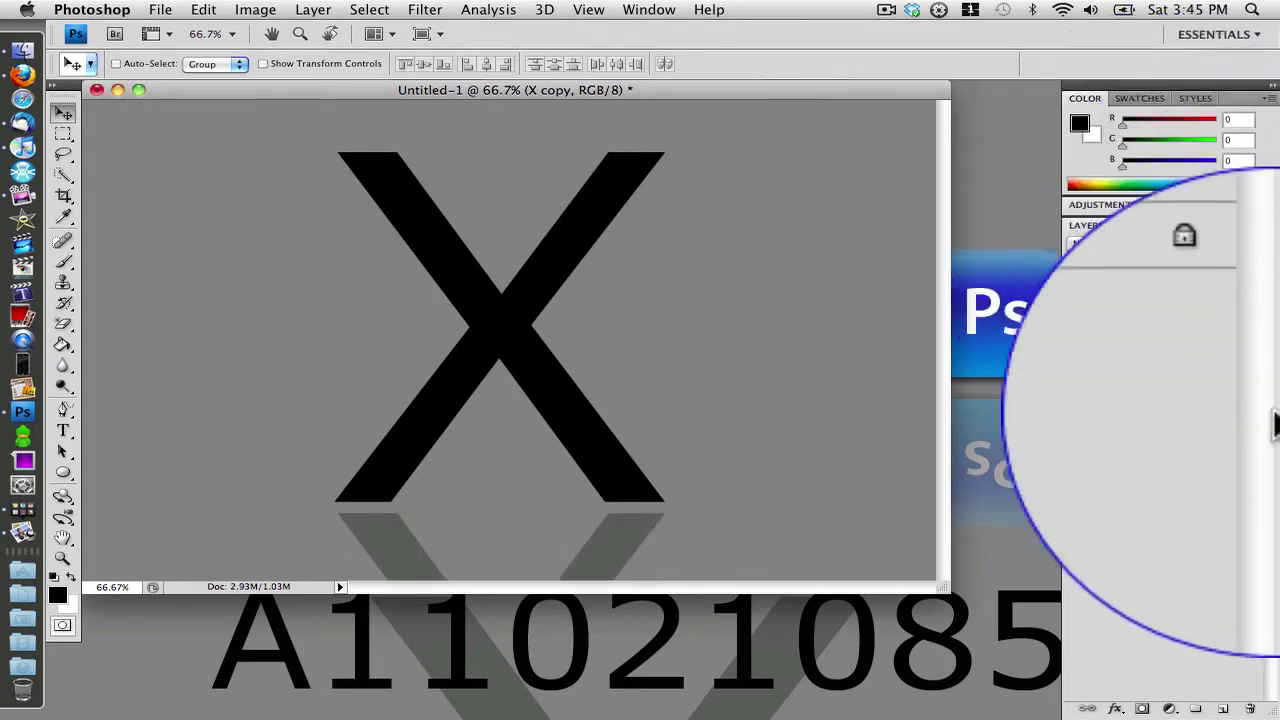
{"action": "left_click", "coordinate": [1186, 480]}
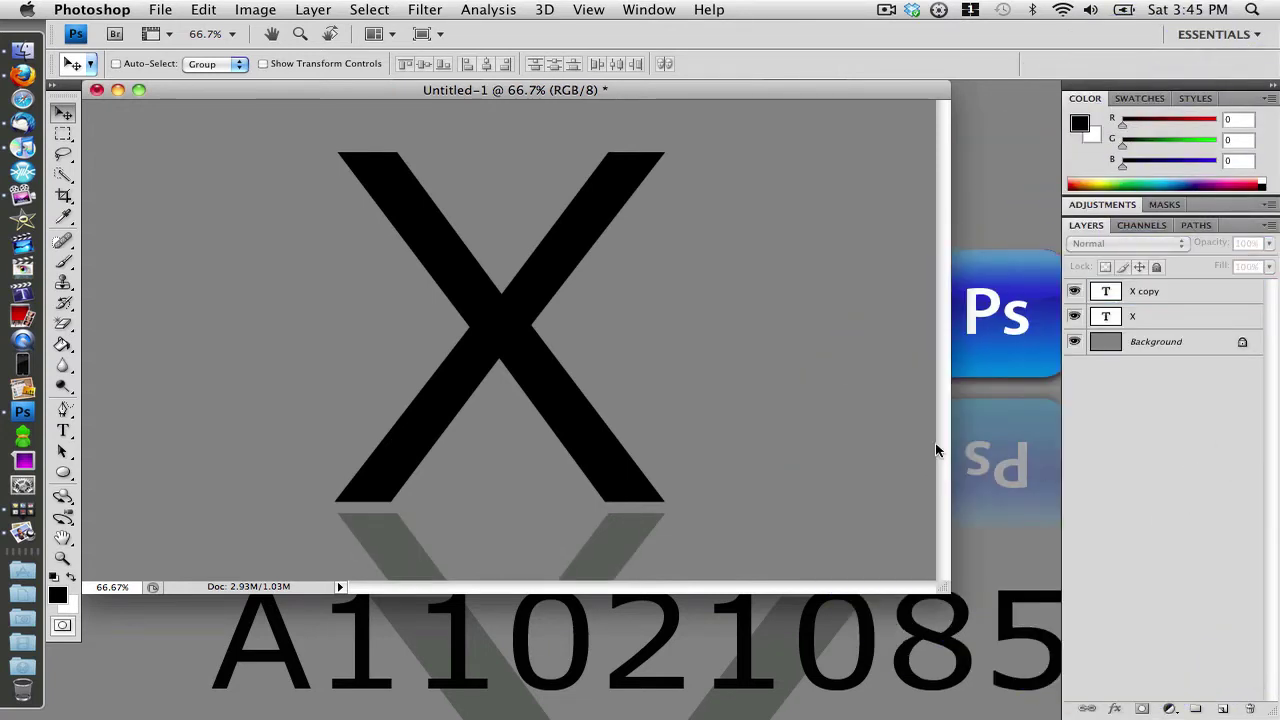
- Cancel the X Layer Style, clear the layer selection, and add a new empty Layer 1 on top
{"action": "double_click", "coordinate": [1157, 318]}
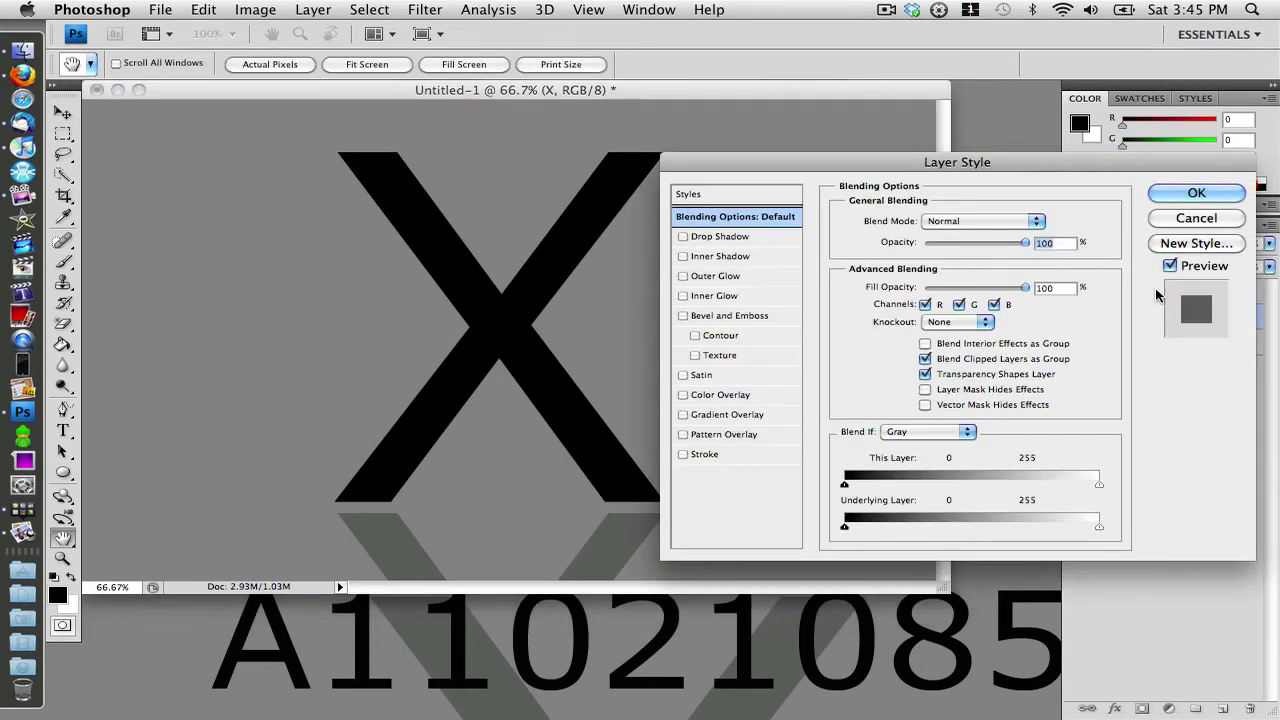
{"action": "left_click", "coordinate": [1195, 219]}
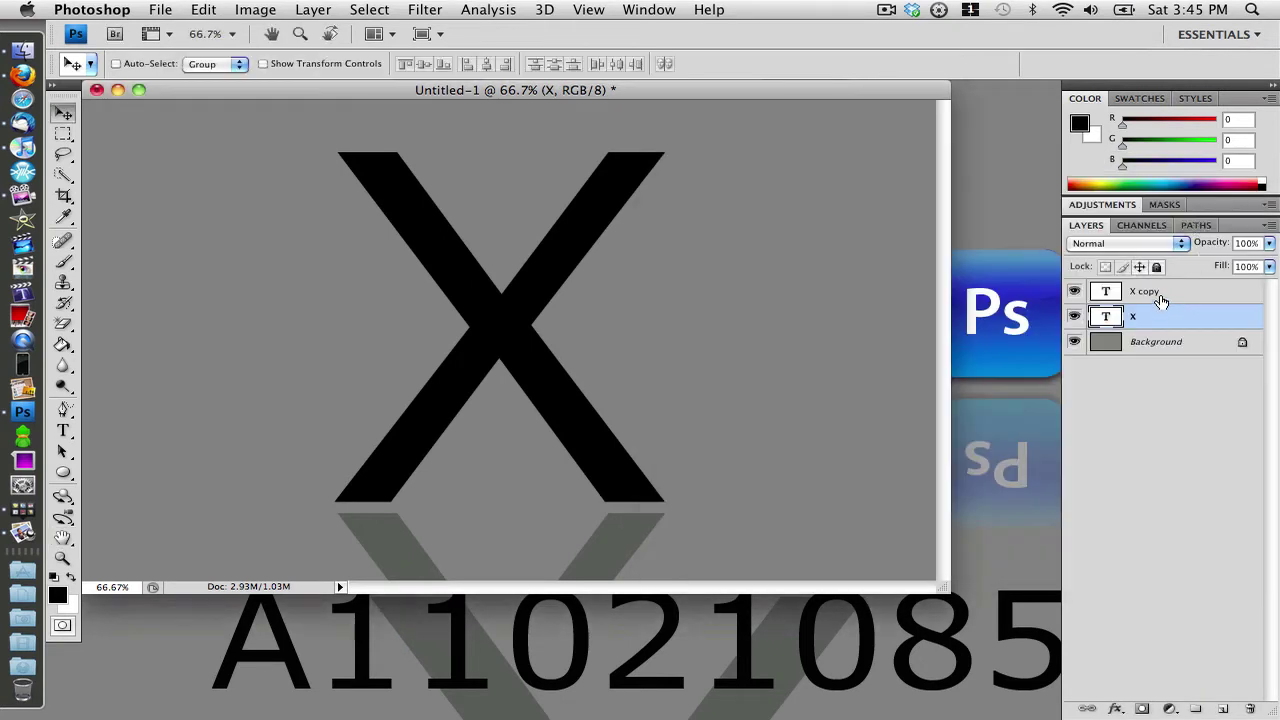
{"action": "left_click", "coordinate": [1157, 292], "text": "shift"}
{"action": "right_click", "coordinate": [1157, 296]}
{"action": "left_click", "coordinate": [1031, 351]}
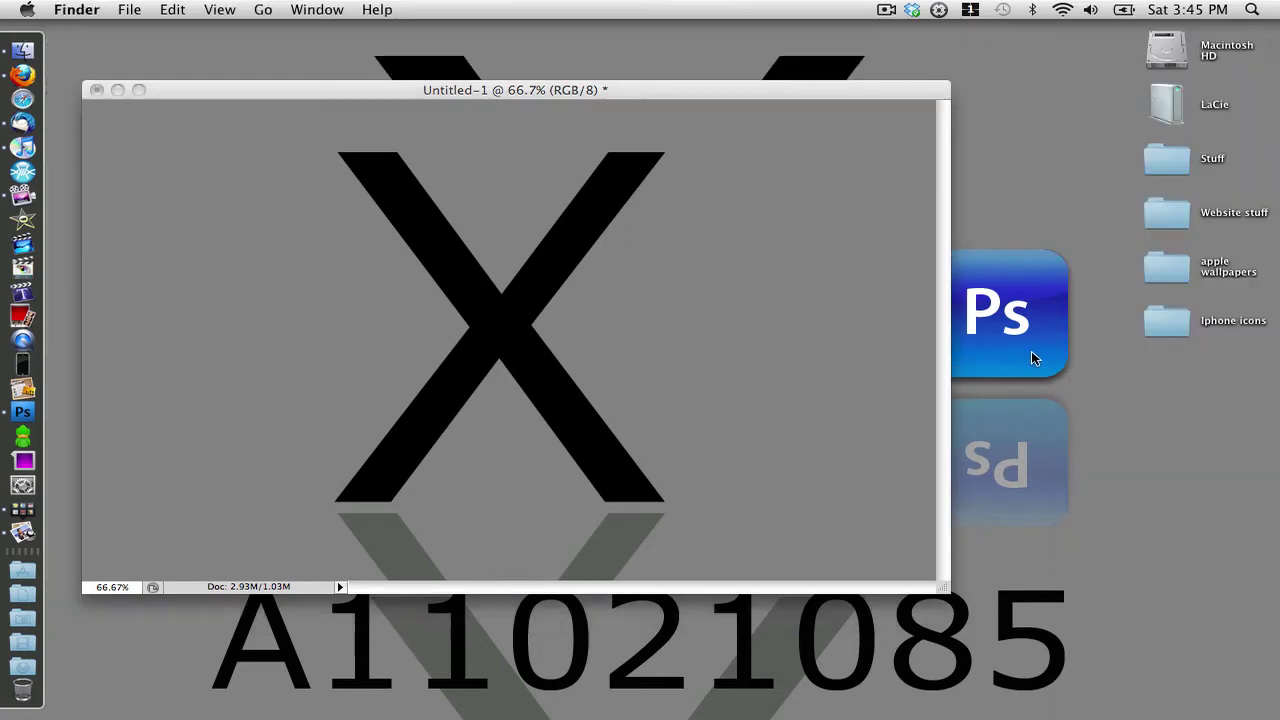
{"action": "left_click", "coordinate": [788, 88]}
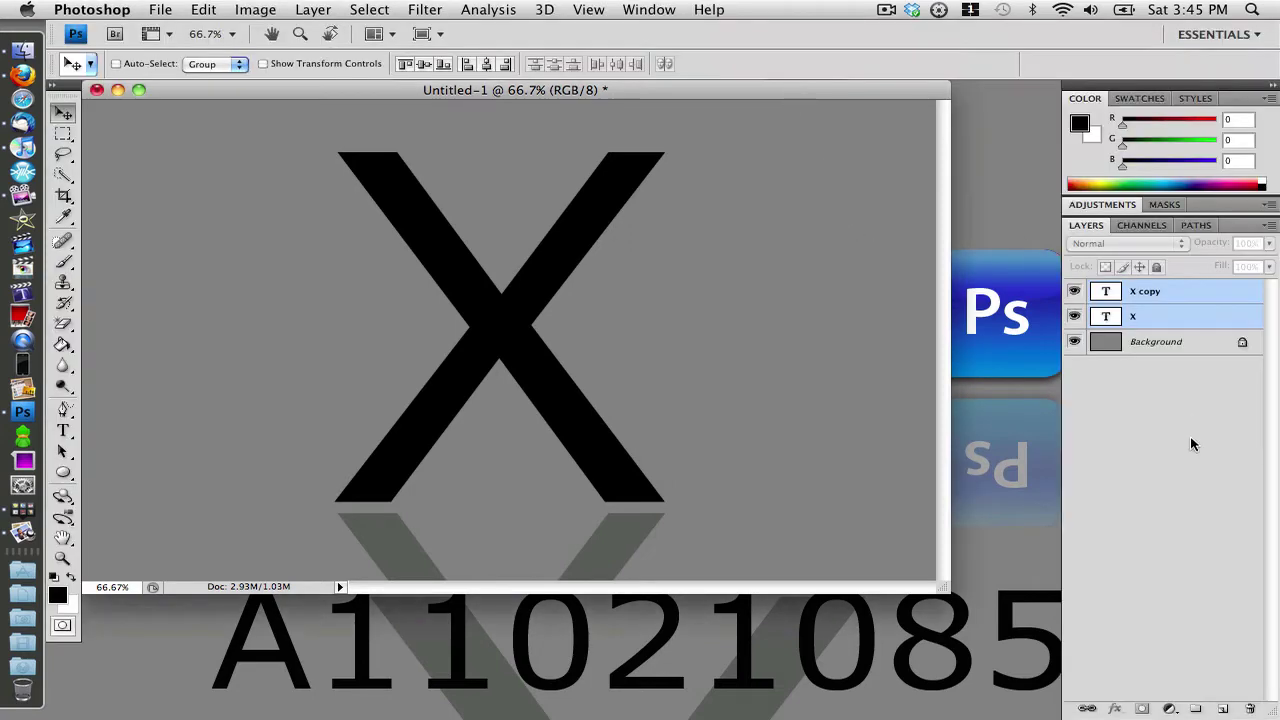
{"action": "left_click", "coordinate": [1173, 455]}
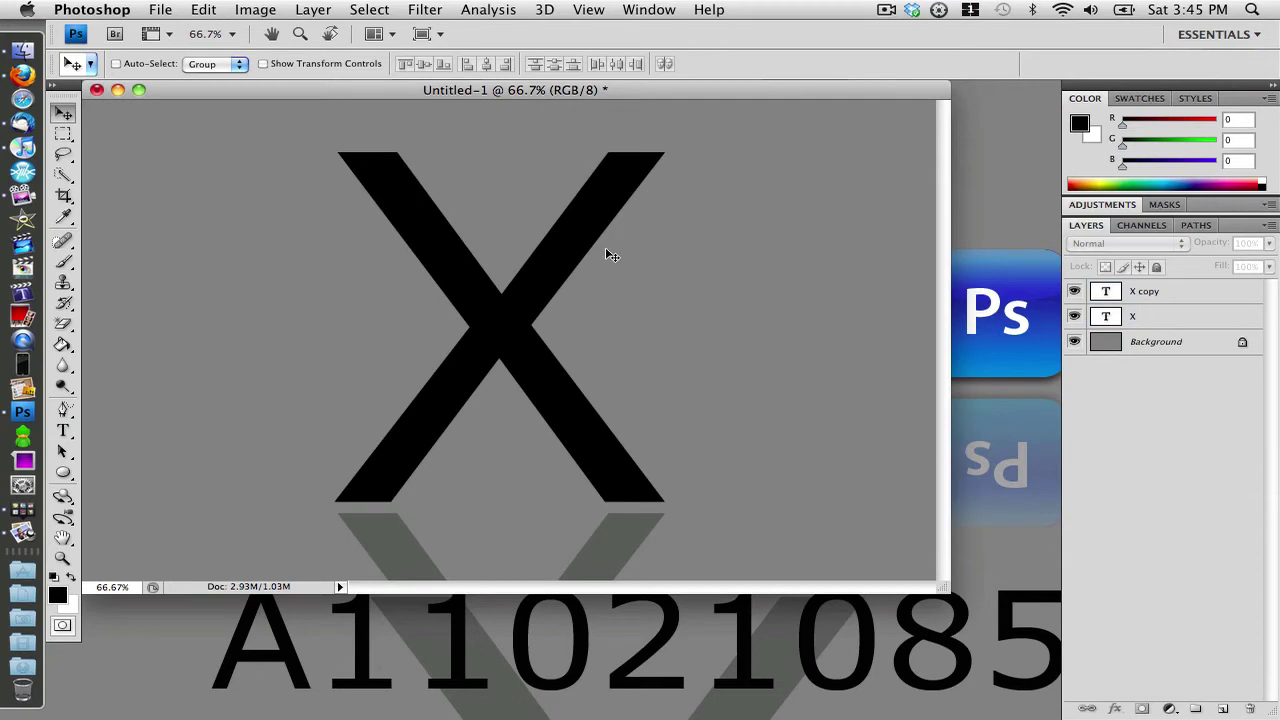
{"action": "left_click", "coordinate": [1222, 709]}
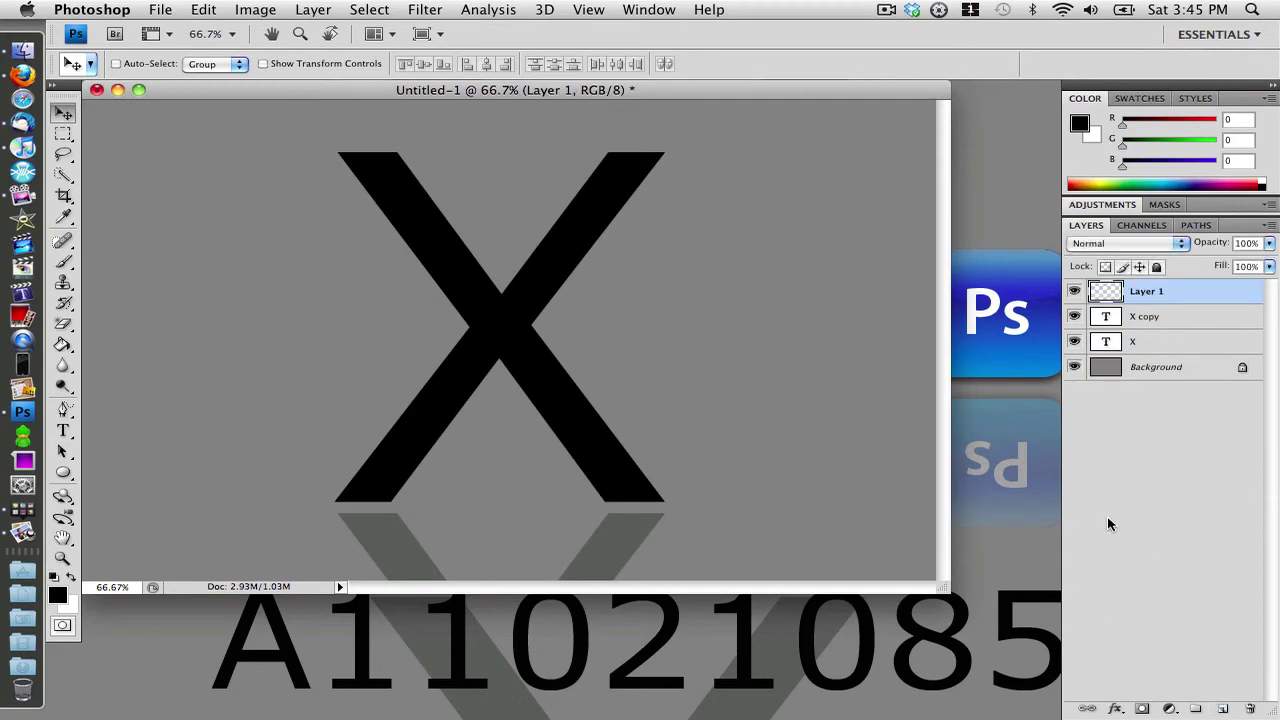
- Open Finder.png from the Iphone icons > Pre made folder
{"action": "left_click", "coordinate": [159, 8]}
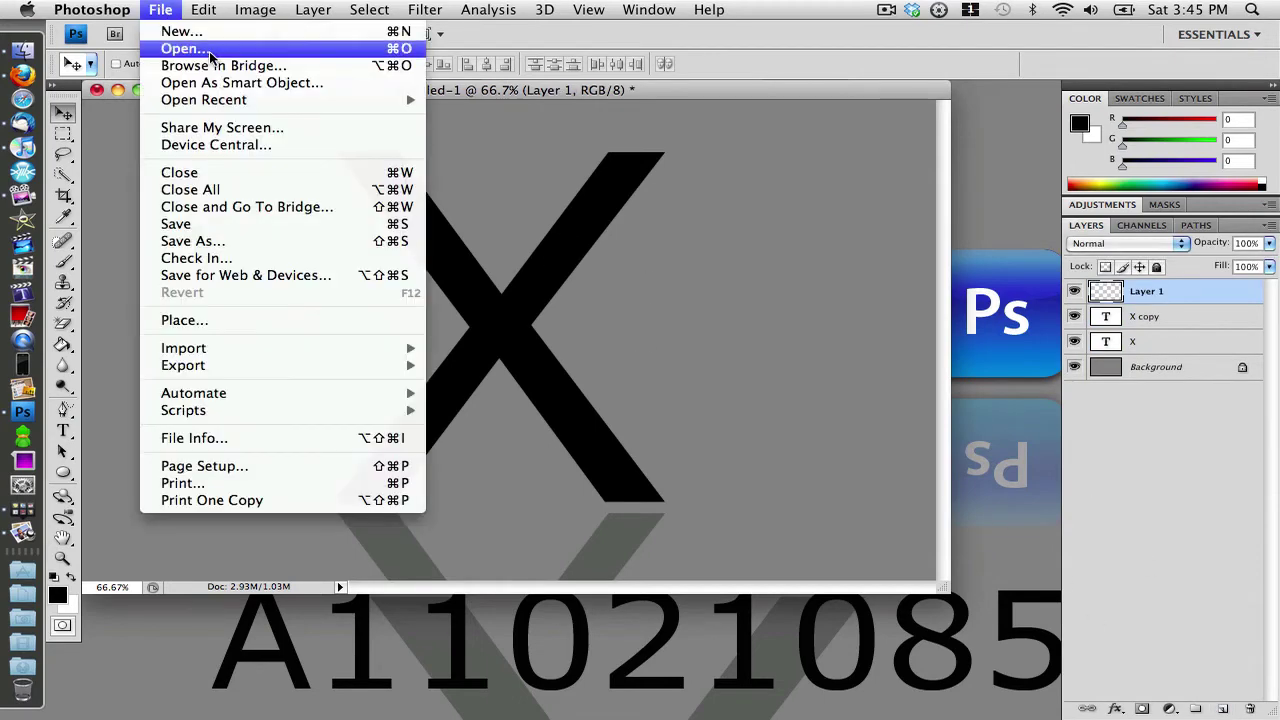
{"action": "left_click", "coordinate": [211, 52]}
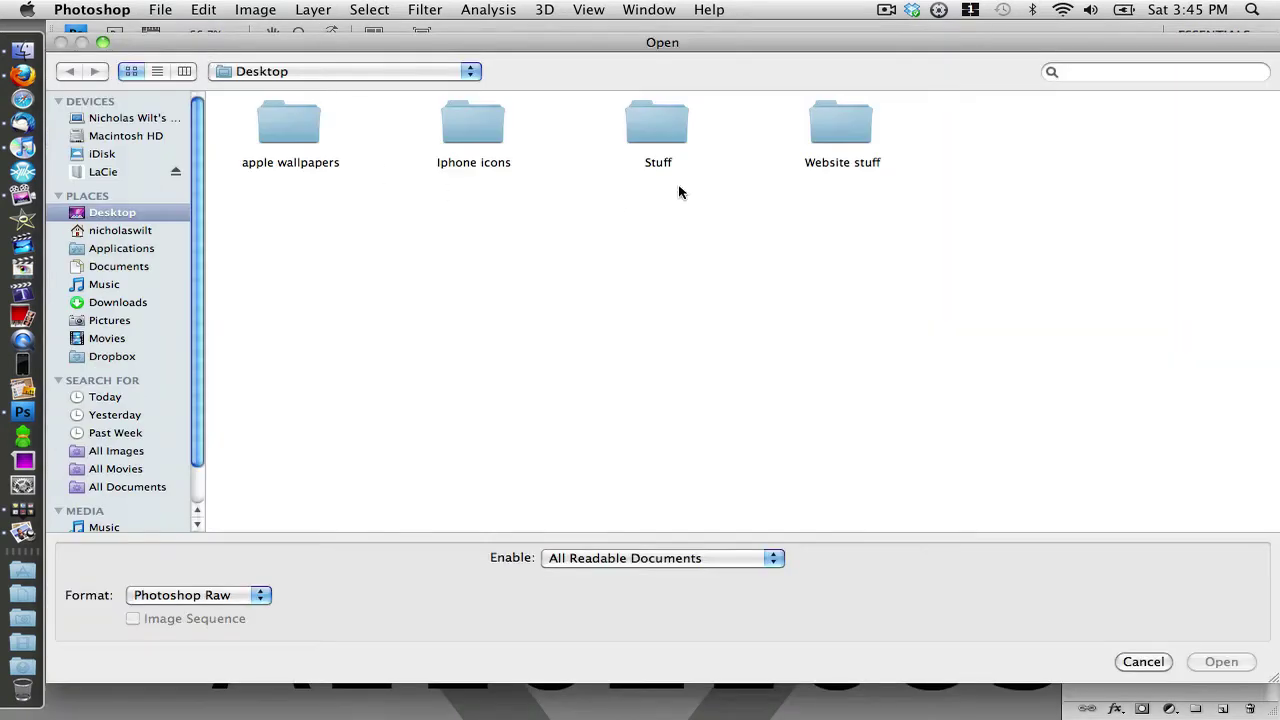
{"action": "double_click", "coordinate": [461, 110]}
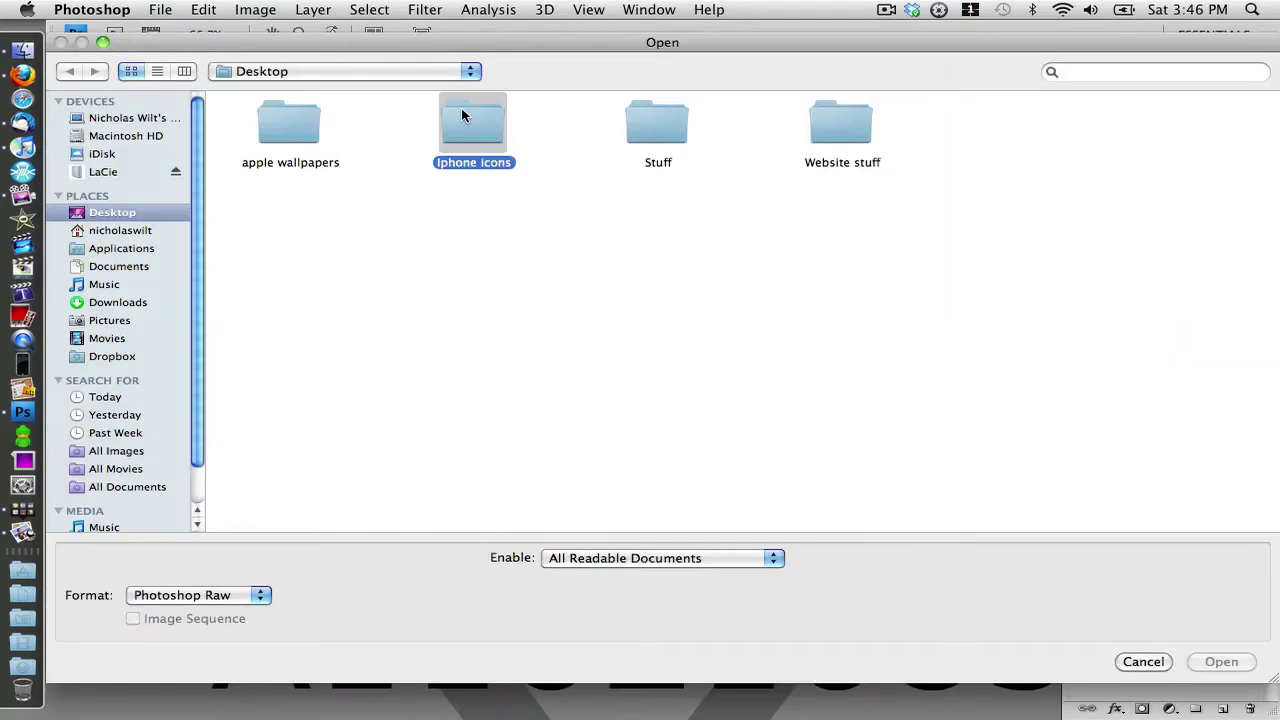
{"action": "double_click", "coordinate": [476, 116]}
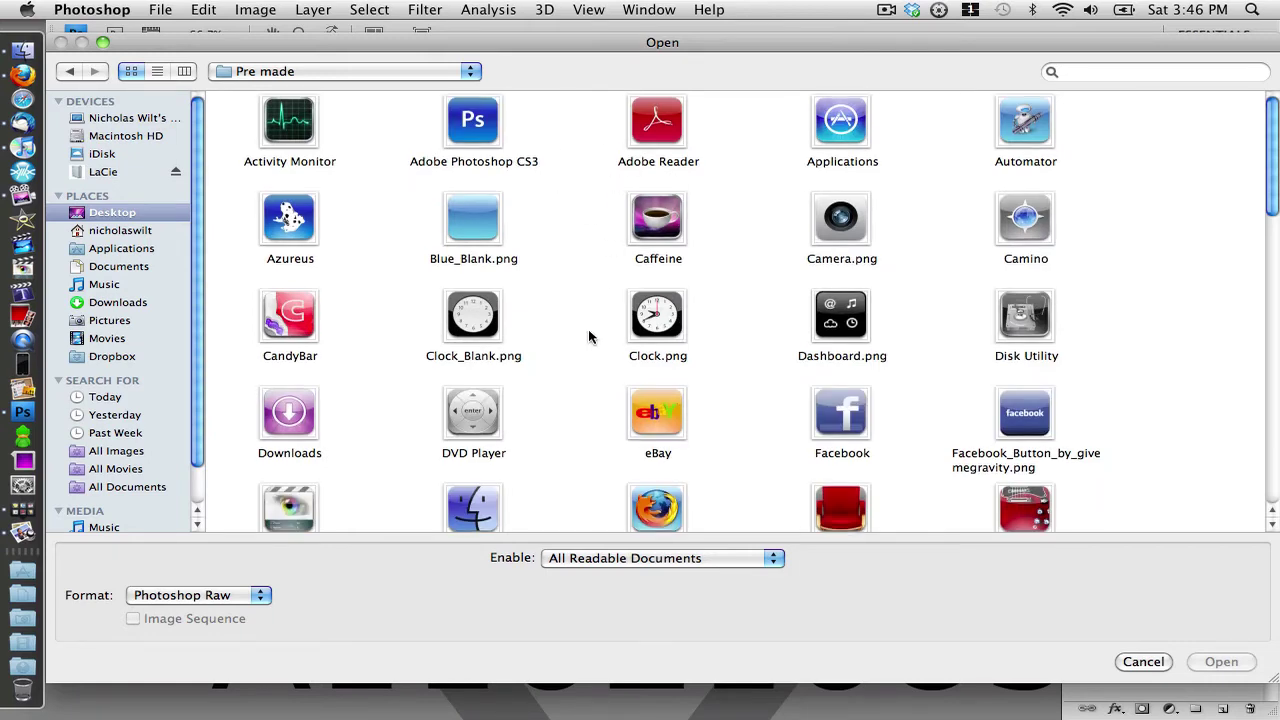
{"action": "scroll", "coordinate": [523, 500], "scroll_direction": "down", "scroll_amount": 2}
{"action": "double_click", "coordinate": [477, 478]}
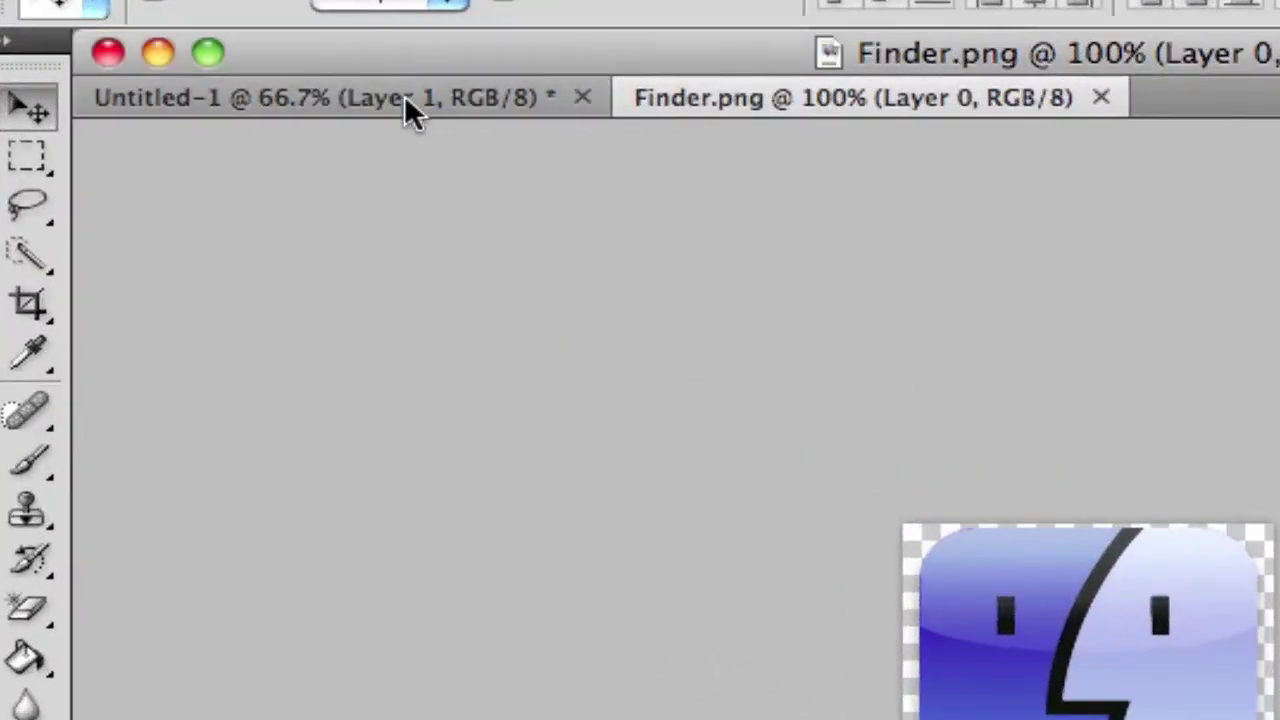
- Float the Finder.png window and drag the icon into the wallpaper, left of the X
{"action": "left_click_drag", "start_coordinate": [754, 104], "coordinate": [797, 143]}
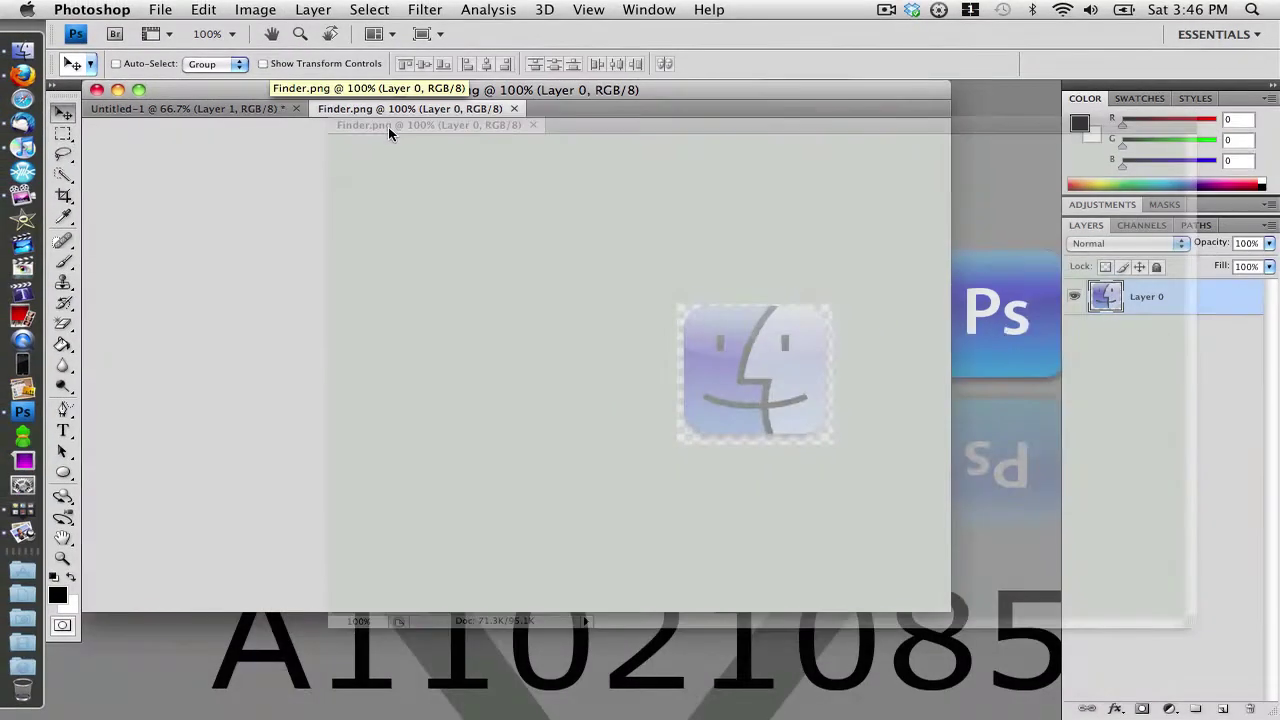
{"action": "left_click_drag", "start_coordinate": [388, 127], "coordinate": [556, 249]}
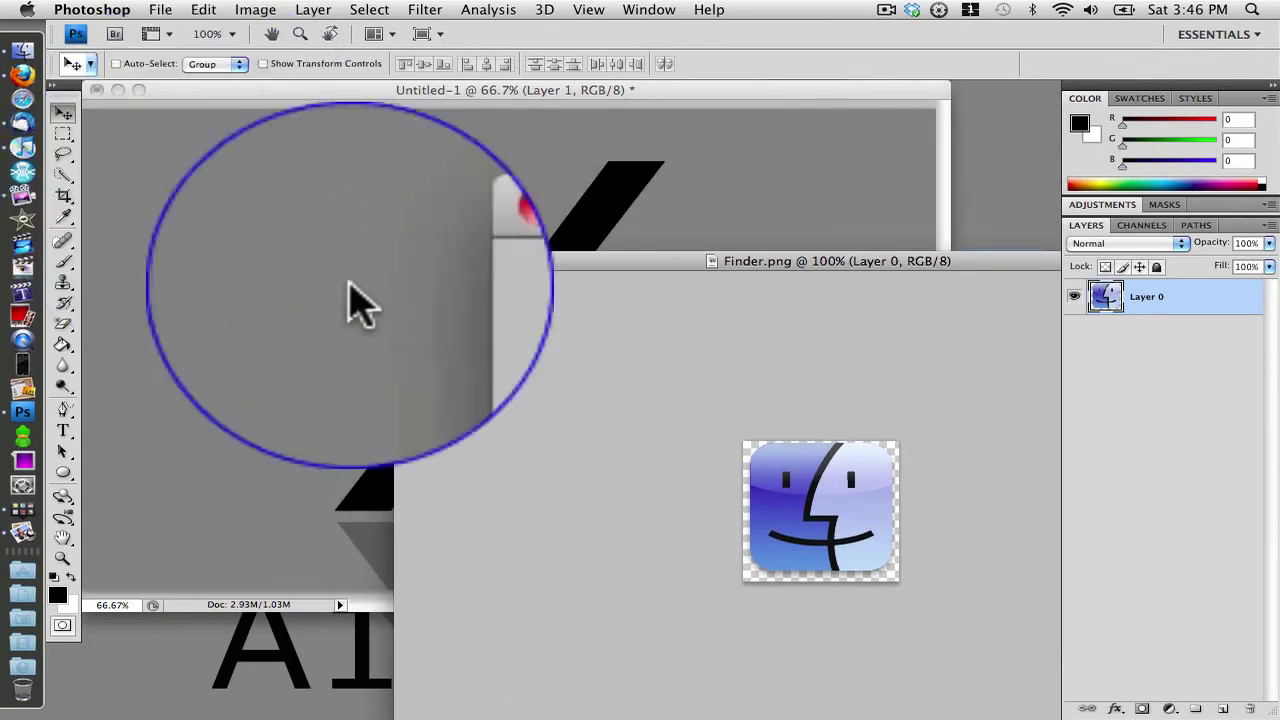
{"action": "left_click_drag", "start_coordinate": [808, 477], "coordinate": [370, 318]}
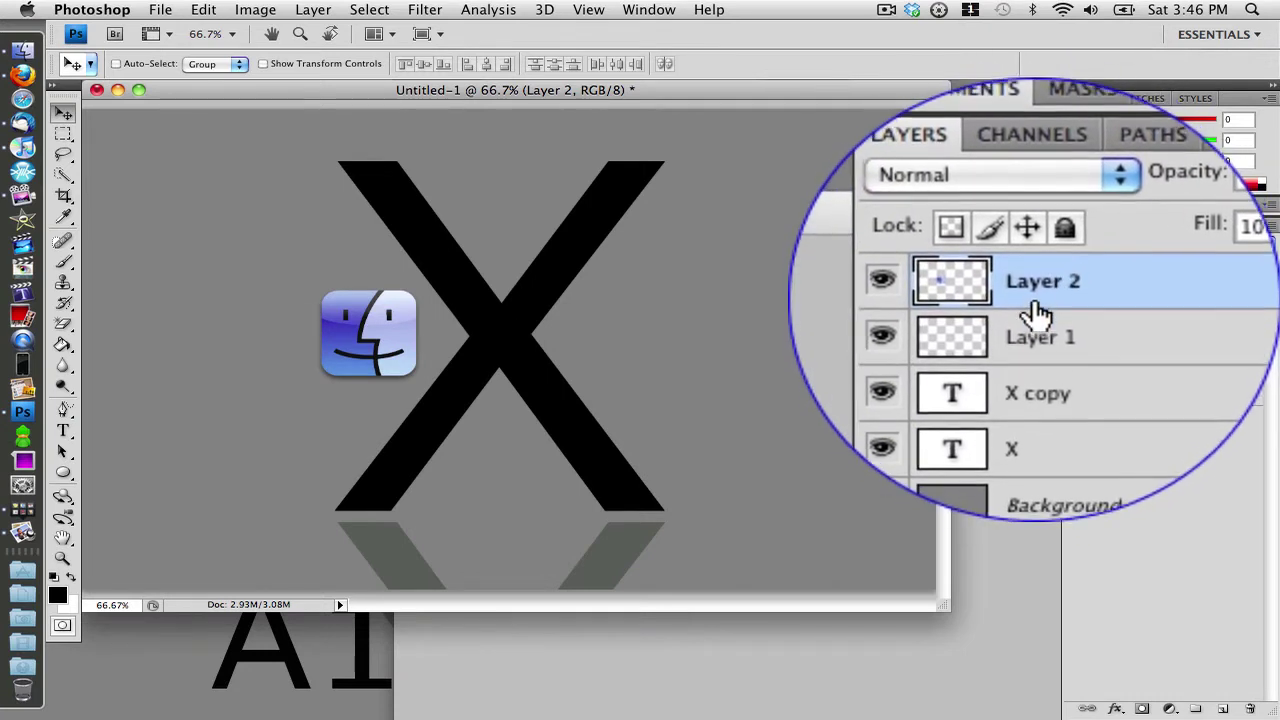
- Duplicate the Finder icon layer, rotate the copy 180° and place it beneath the icon
{"action": "right_click", "coordinate": [1036, 305]}
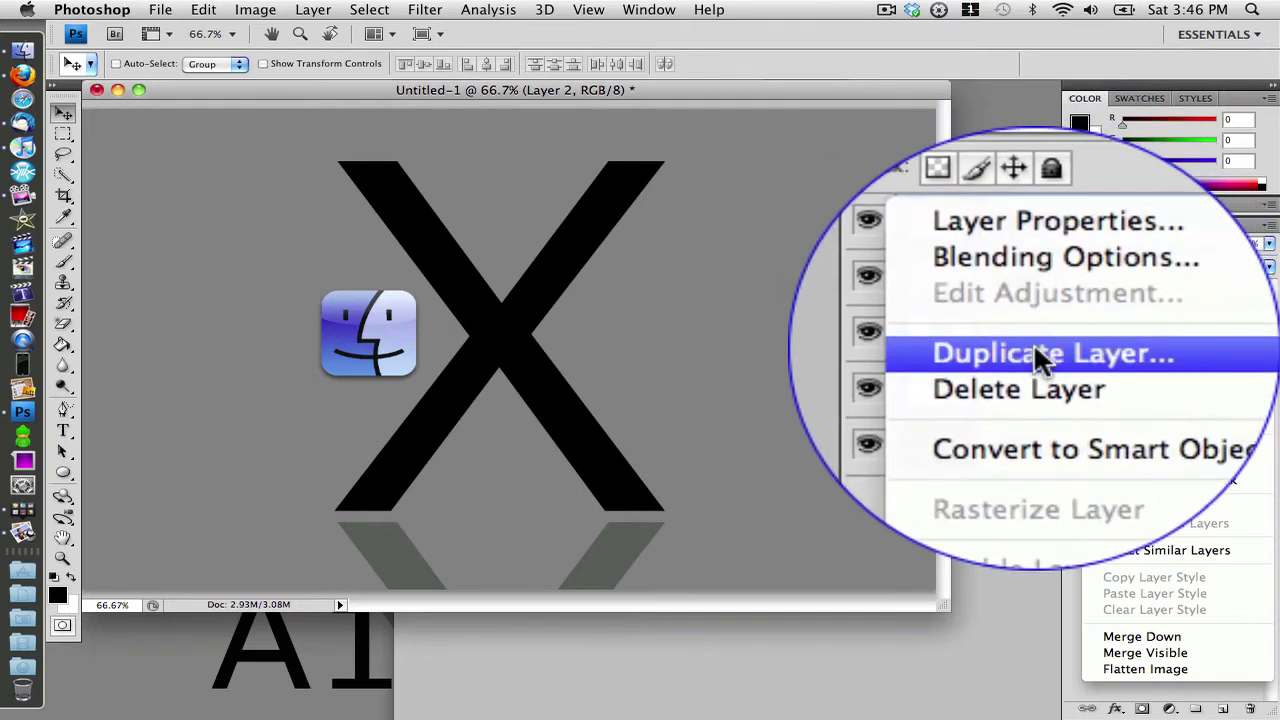
{"action": "left_click", "coordinate": [1036, 350]}
{"action": "key", "text": "super+j"}
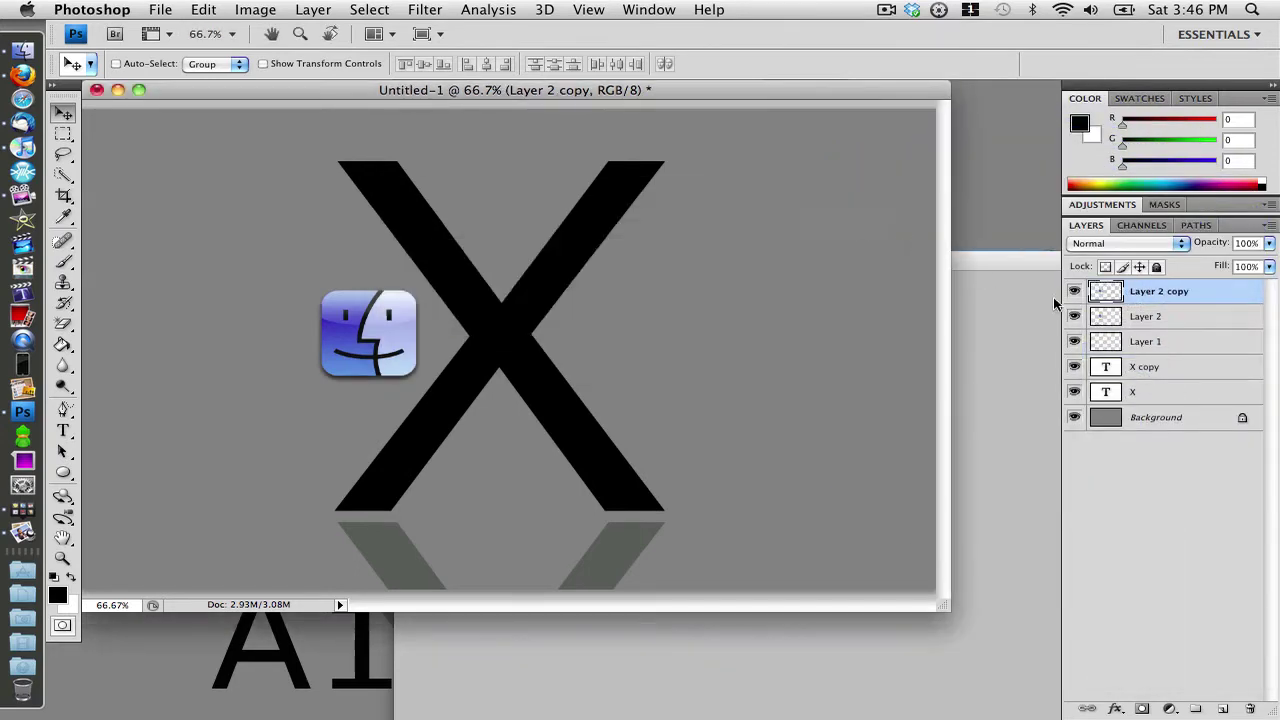
{"action": "left_click", "coordinate": [206, 9]}
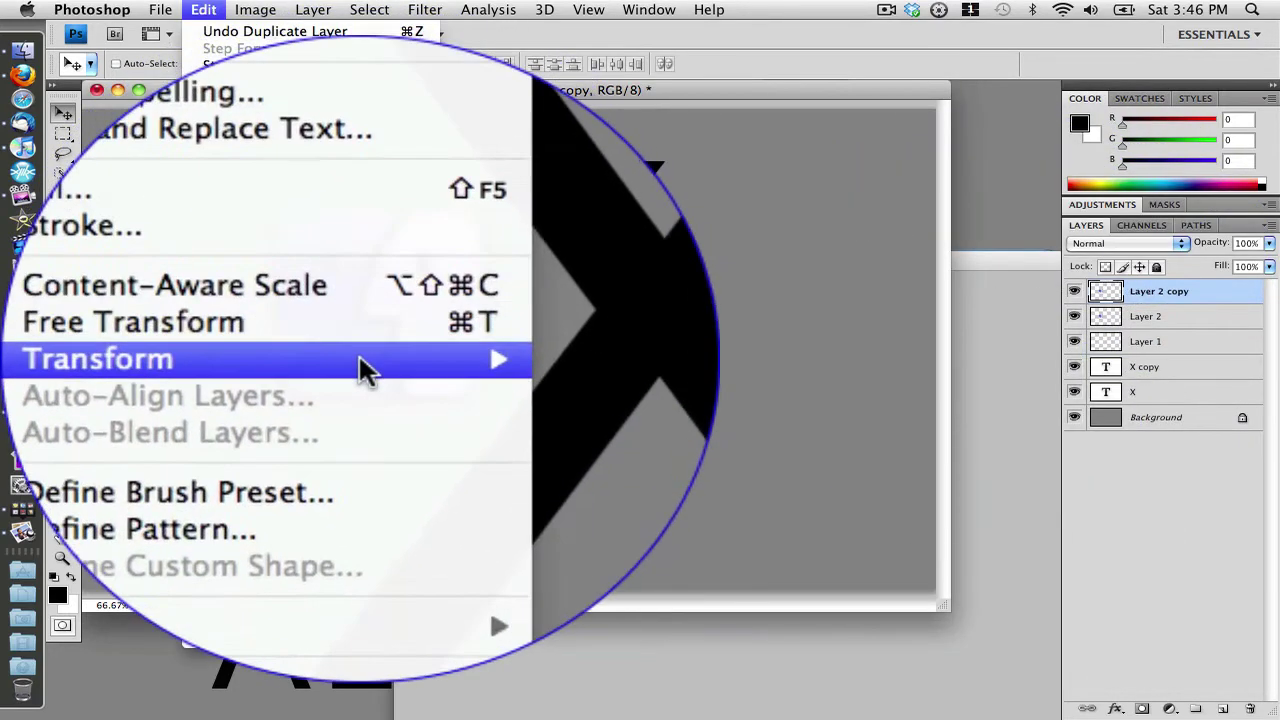
{"action": "mouse_move", "coordinate": [360, 359]}
{"action": "left_click", "coordinate": [572, 410]}
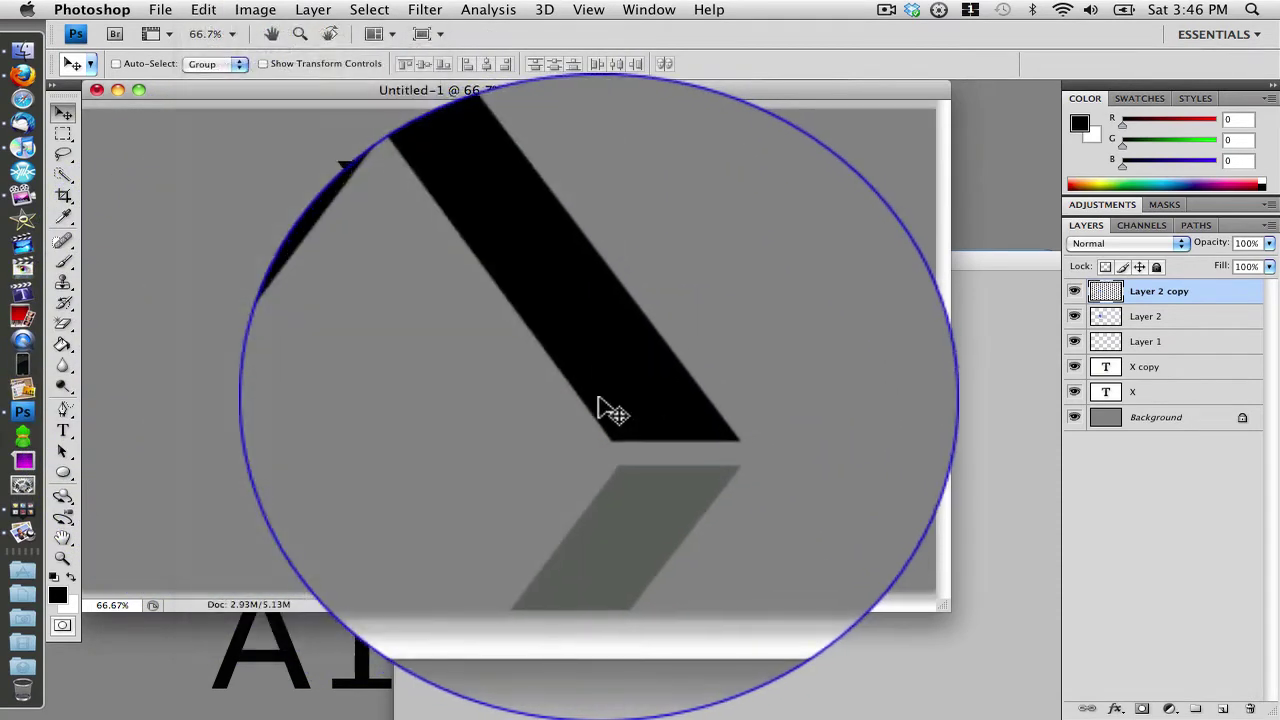
{"action": "left_click_drag", "start_coordinate": [390, 378], "coordinate": [375, 426]}
- Set the Finder reflection to 28% opacity and close Finder.png
{"action": "left_click", "coordinate": [1247, 243]}
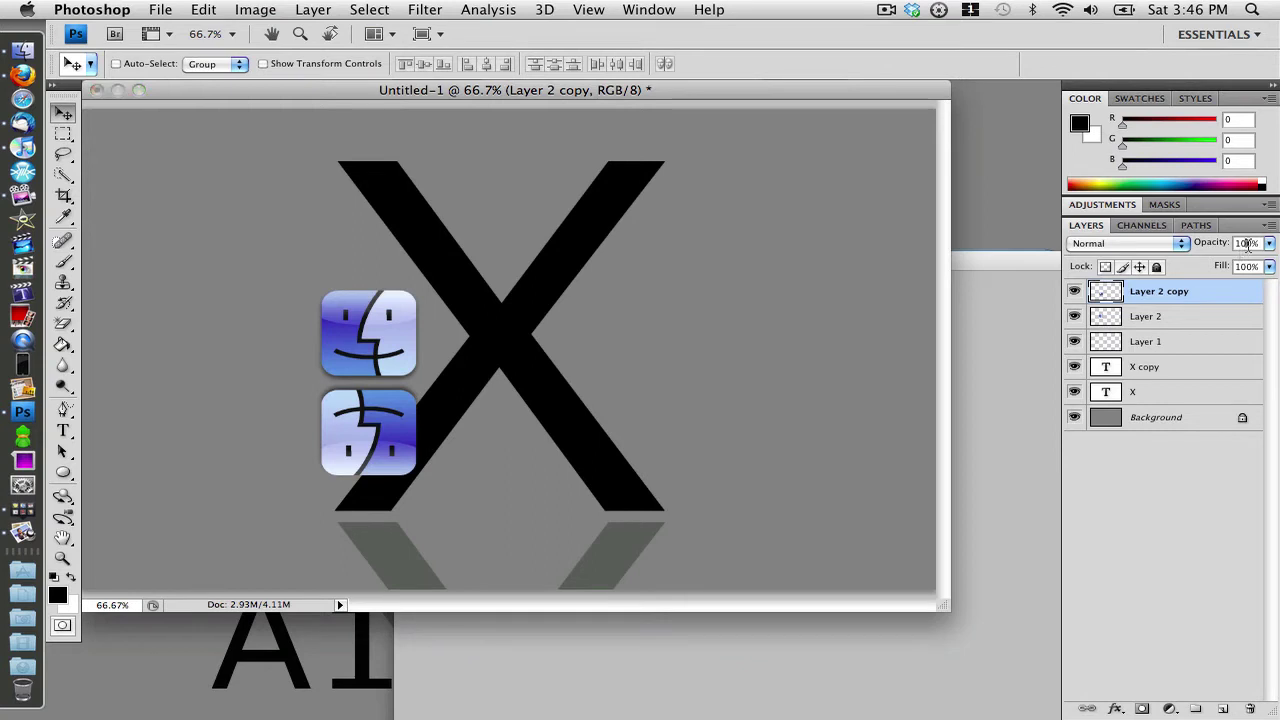
{"action": "type", "text": "28"}
{"action": "key", "text": "Return"}
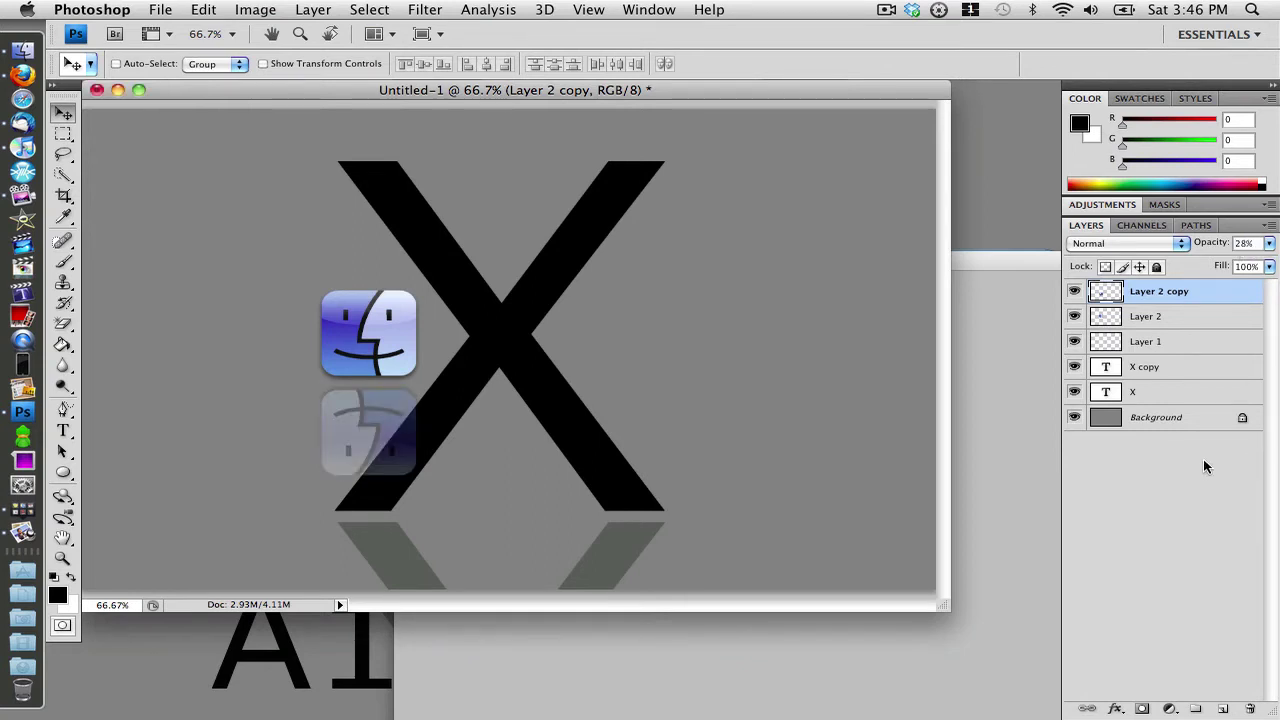
{"action": "left_click", "coordinate": [1002, 259]}
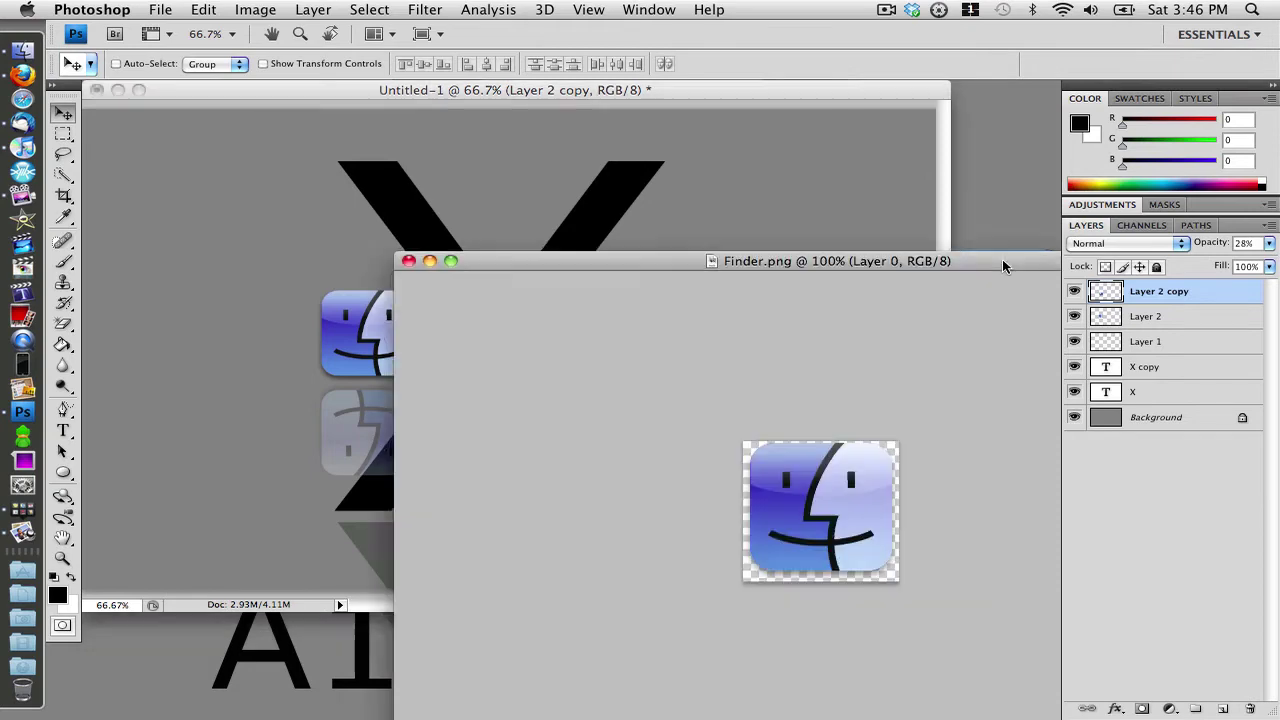
{"action": "left_click", "coordinate": [404, 262]}
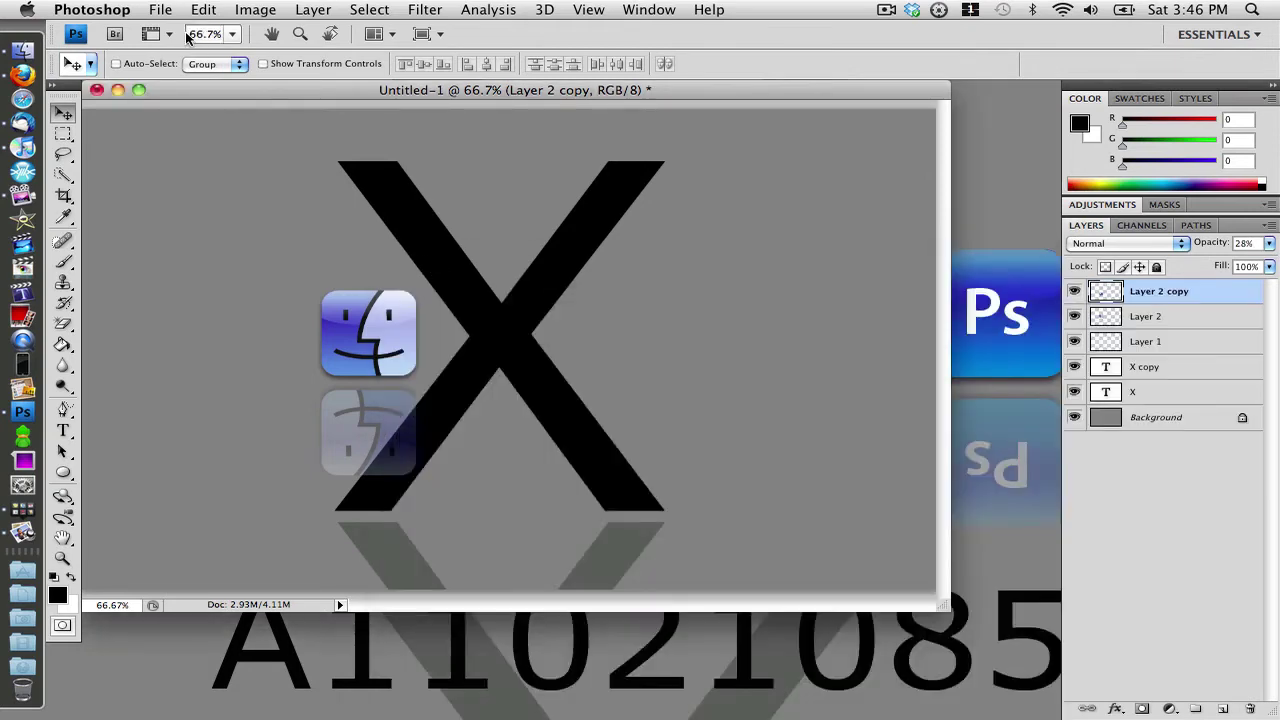
{"action": "left_click", "coordinate": [162, 11]}
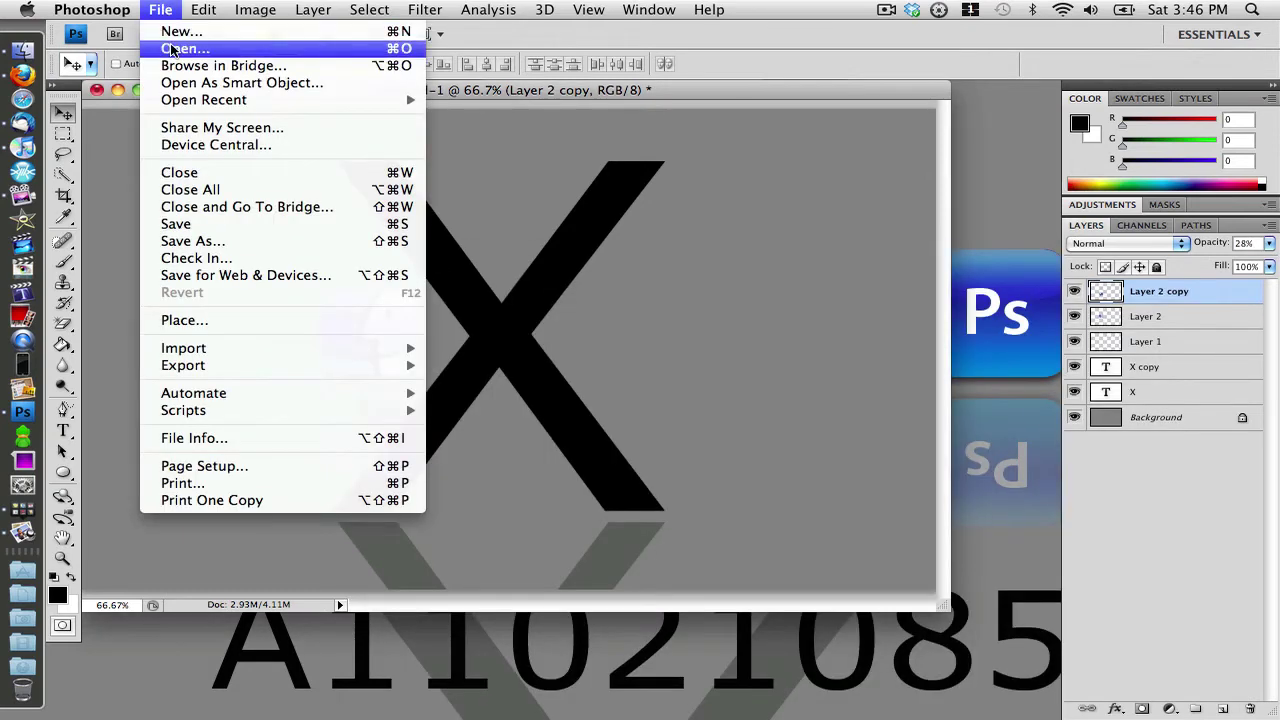
- Open Applications.png and drag its icon into the wallpaper, right of the X
{"action": "left_click", "coordinate": [172, 49]}
{"action": "scroll", "coordinate": [542, 193], "scroll_direction": "down", "scroll_amount": 5}
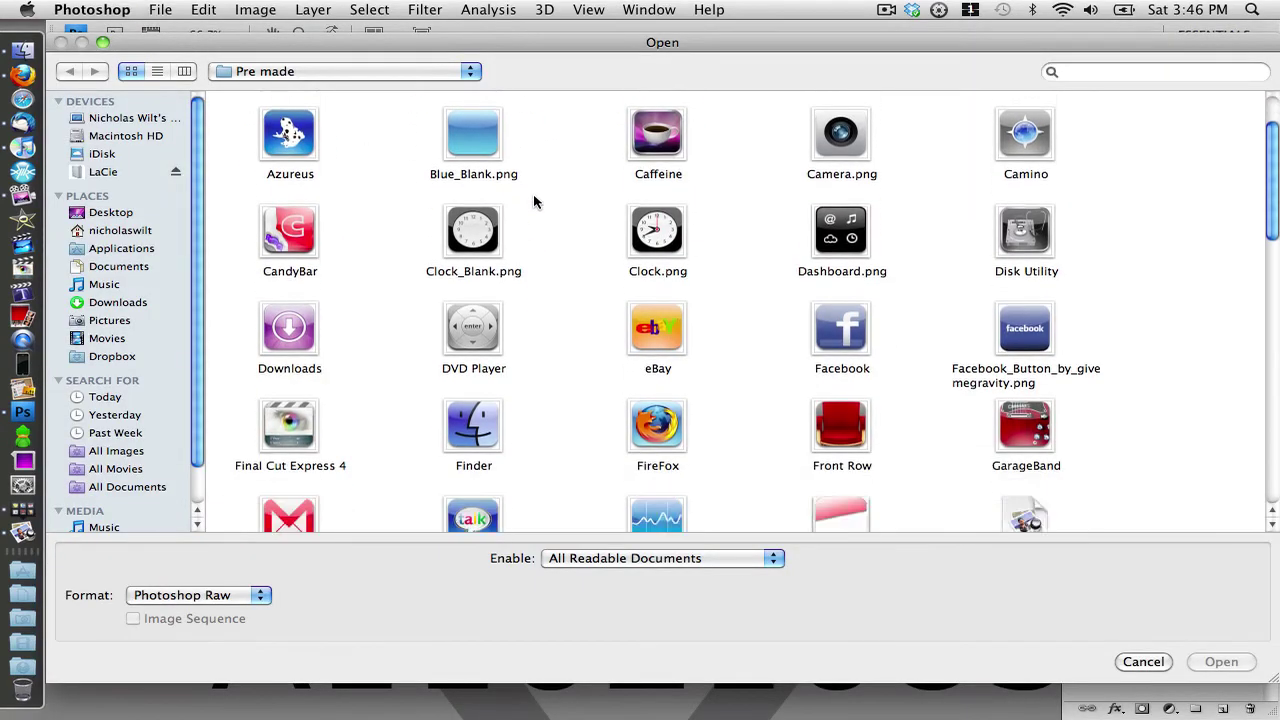
{"action": "scroll", "coordinate": [586, 200], "scroll_direction": "up", "scroll_amount": 5}
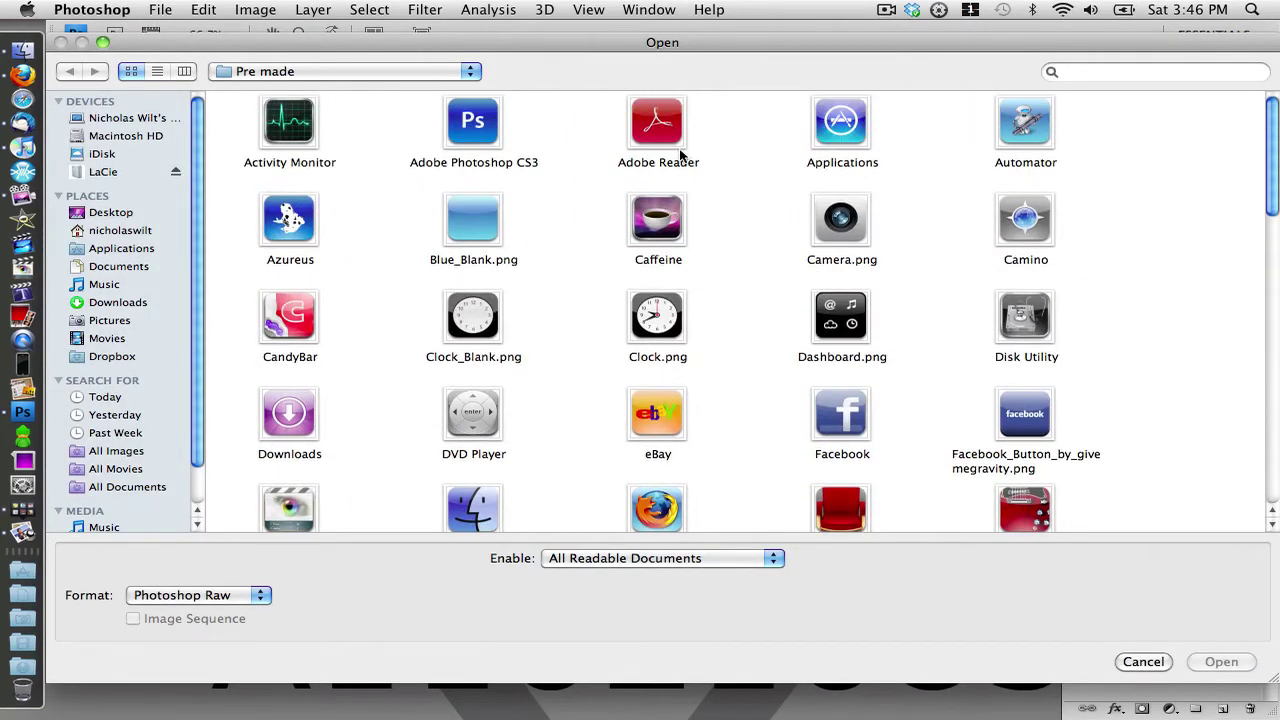
{"action": "double_click", "coordinate": [833, 131]}
{"action": "left_click_drag", "start_coordinate": [551, 105], "coordinate": [900, 180]}
{"action": "left_click_drag", "start_coordinate": [914, 400], "coordinate": [621, 333]}
- Duplicate the Applications icon layer, rotate the copy 180° and move it below the icon
{"action": "right_click", "coordinate": [1163, 289]}
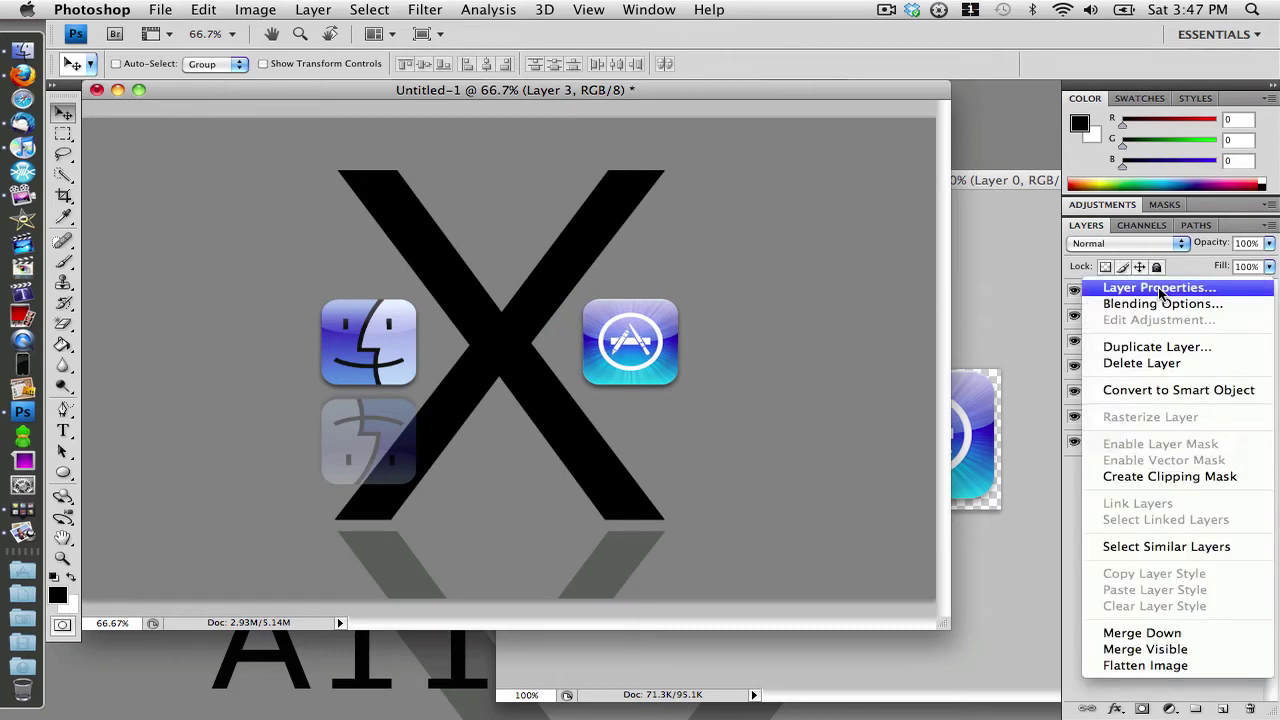
{"action": "left_click", "coordinate": [1155, 348]}
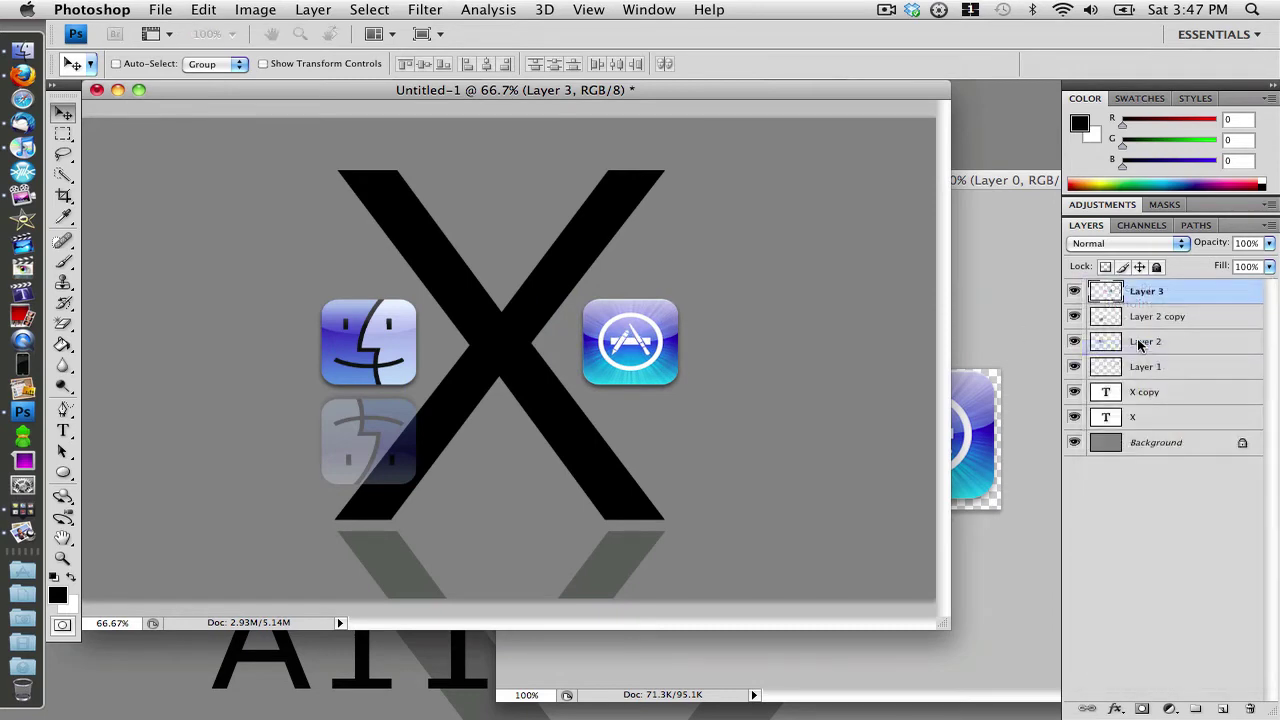
{"action": "left_click", "coordinate": [855, 222]}
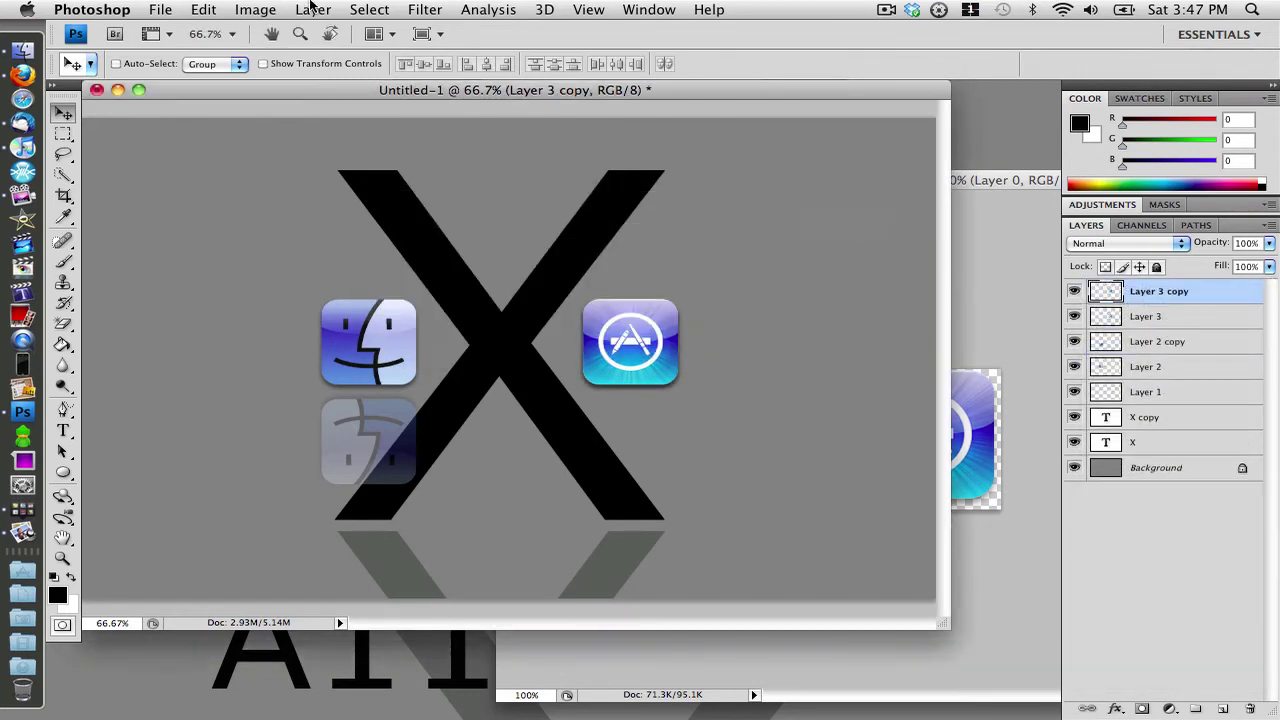
{"action": "left_click", "coordinate": [204, 9]}
{"action": "mouse_move", "coordinate": [362, 359]}
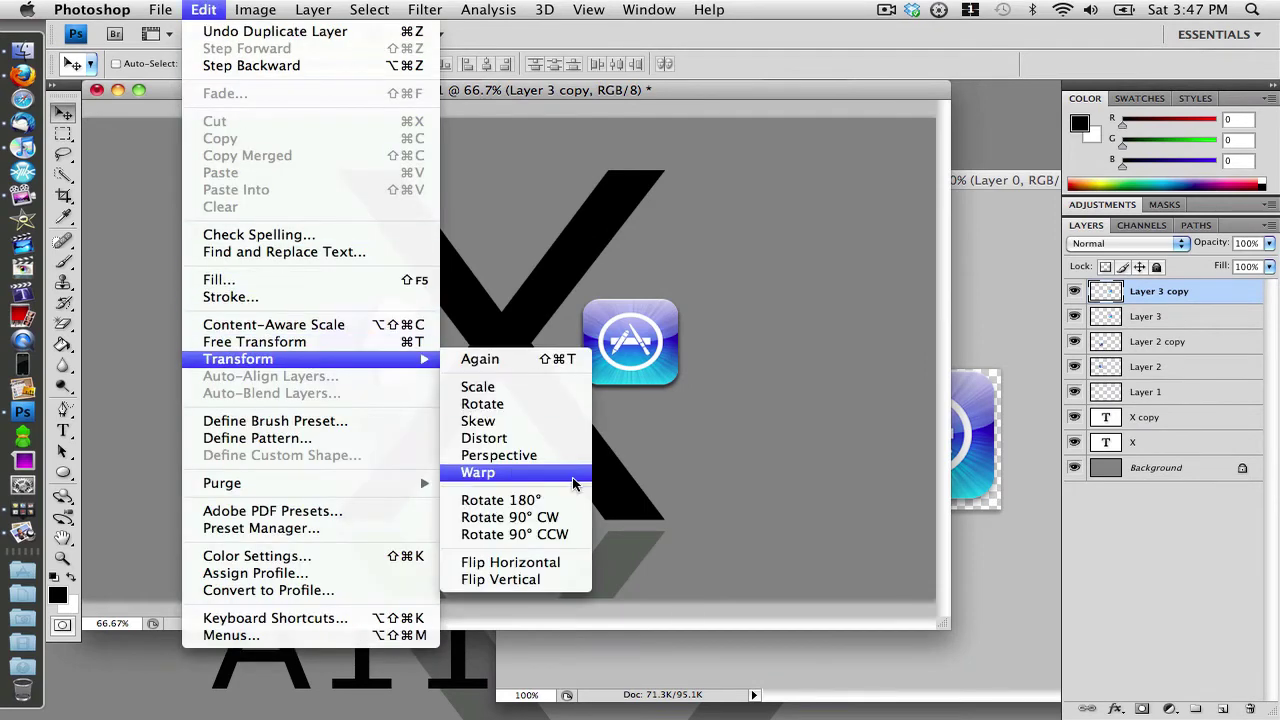
{"action": "left_click", "coordinate": [558, 500]}
{"action": "left_click_drag", "start_coordinate": [631, 319], "coordinate": [635, 420]}
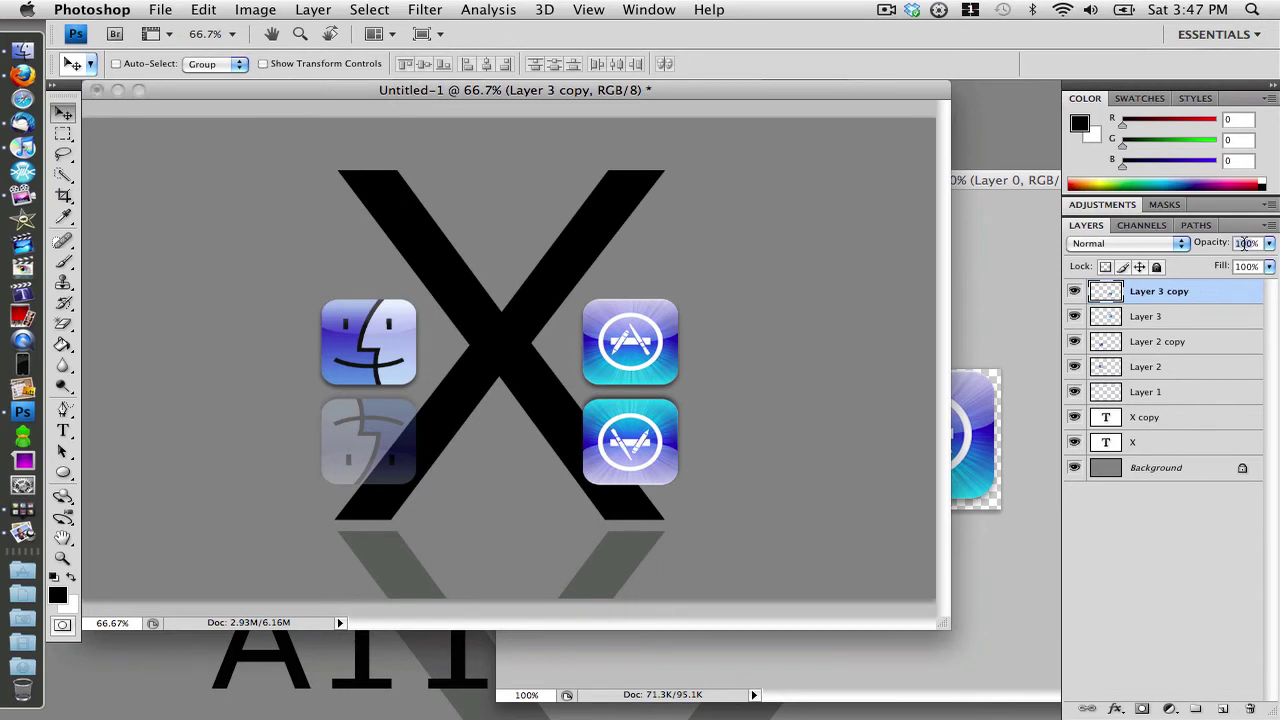
- Give the Applications reflection 28% opacity and close Applications.png
{"action": "type", "text": "28"}
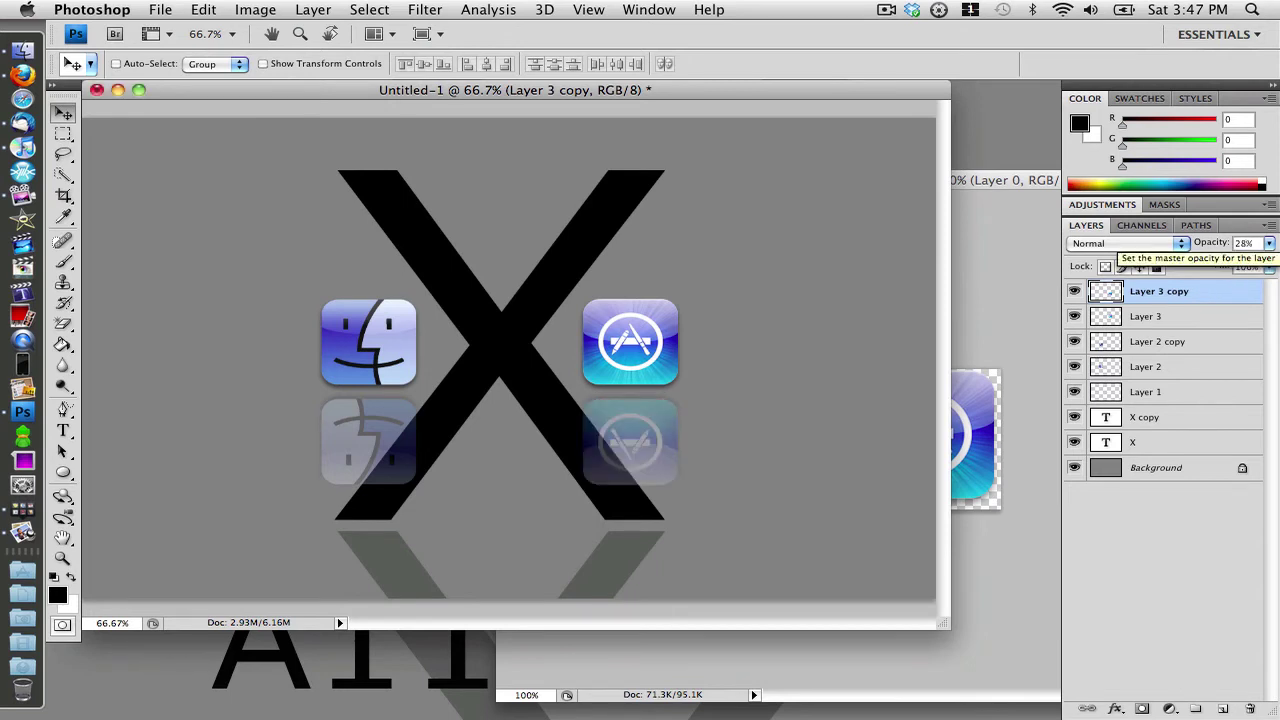
{"action": "left_click", "coordinate": [1004, 178]}
{"action": "left_click", "coordinate": [509, 180]}
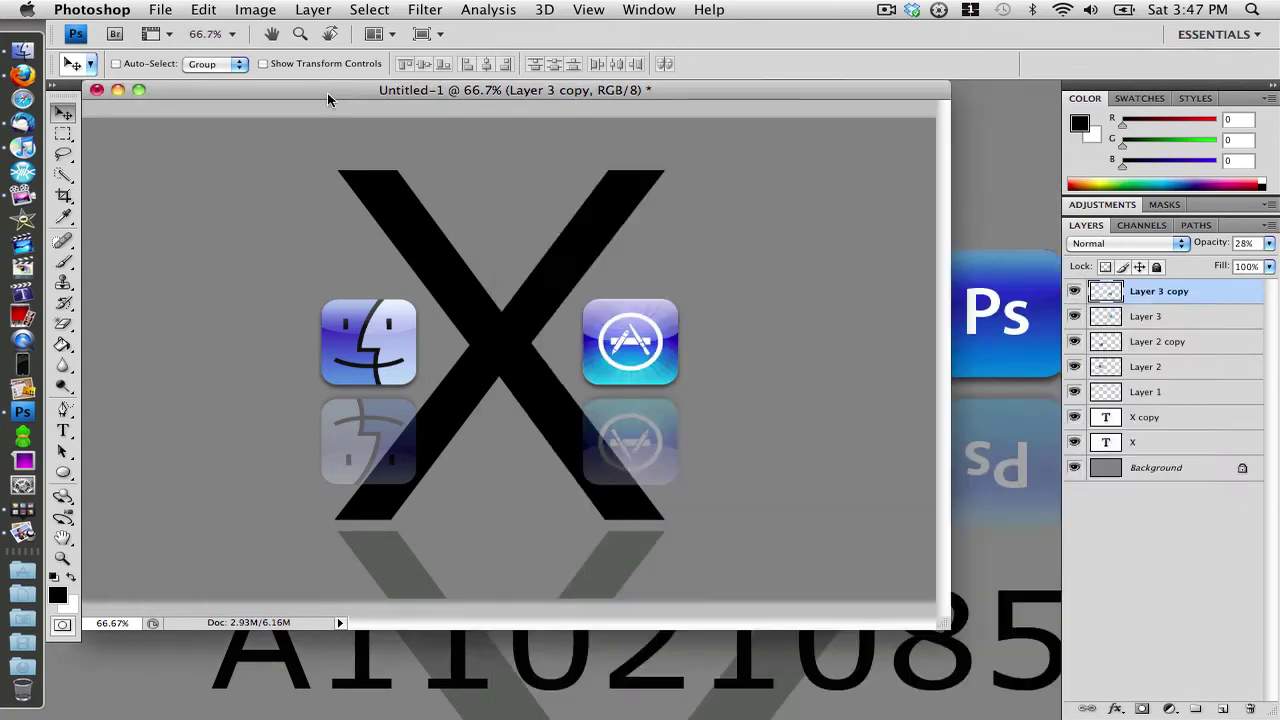
{"action": "left_click", "coordinate": [160, 9]}
- Open Windows.png and drag its icon into the wallpaper, left of the Finder icon
{"action": "left_click", "coordinate": [177, 46]}
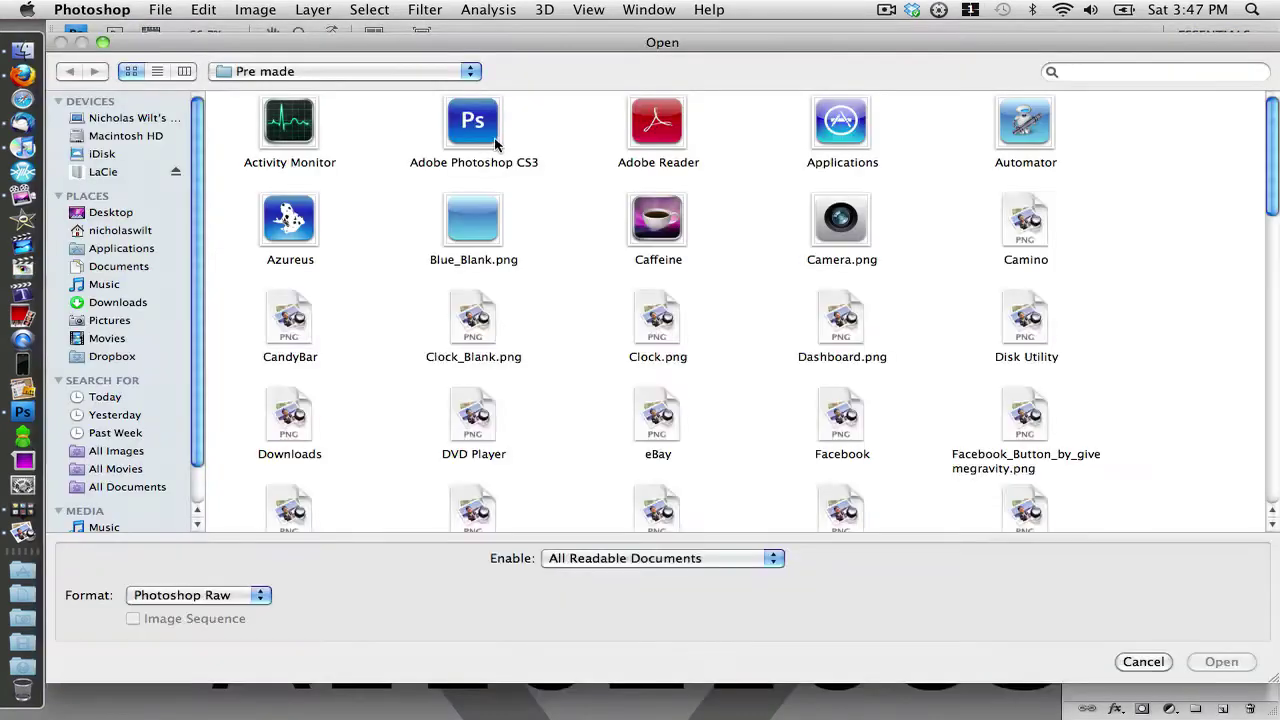
{"action": "scroll", "coordinate": [586, 208], "scroll_direction": "down", "scroll_amount": 10}
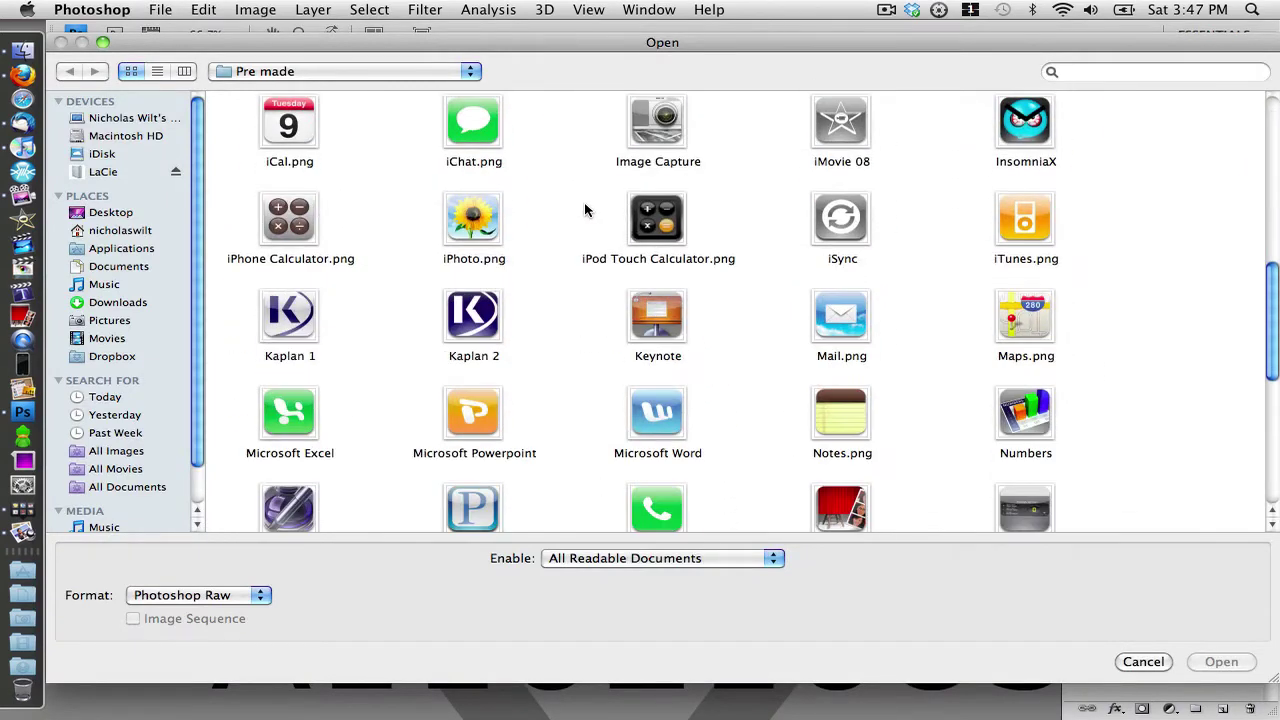
{"action": "scroll", "coordinate": [586, 209], "scroll_direction": "down", "scroll_amount": 7}
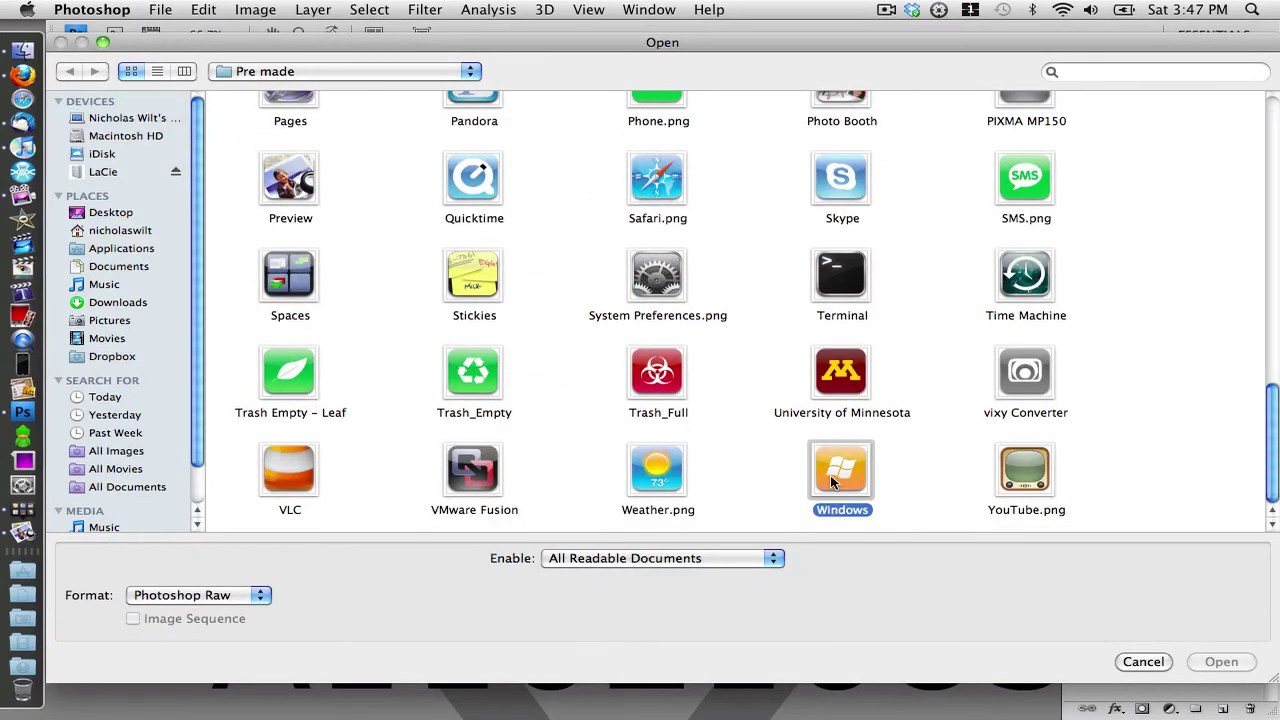
{"action": "double_click", "coordinate": [830, 475]}
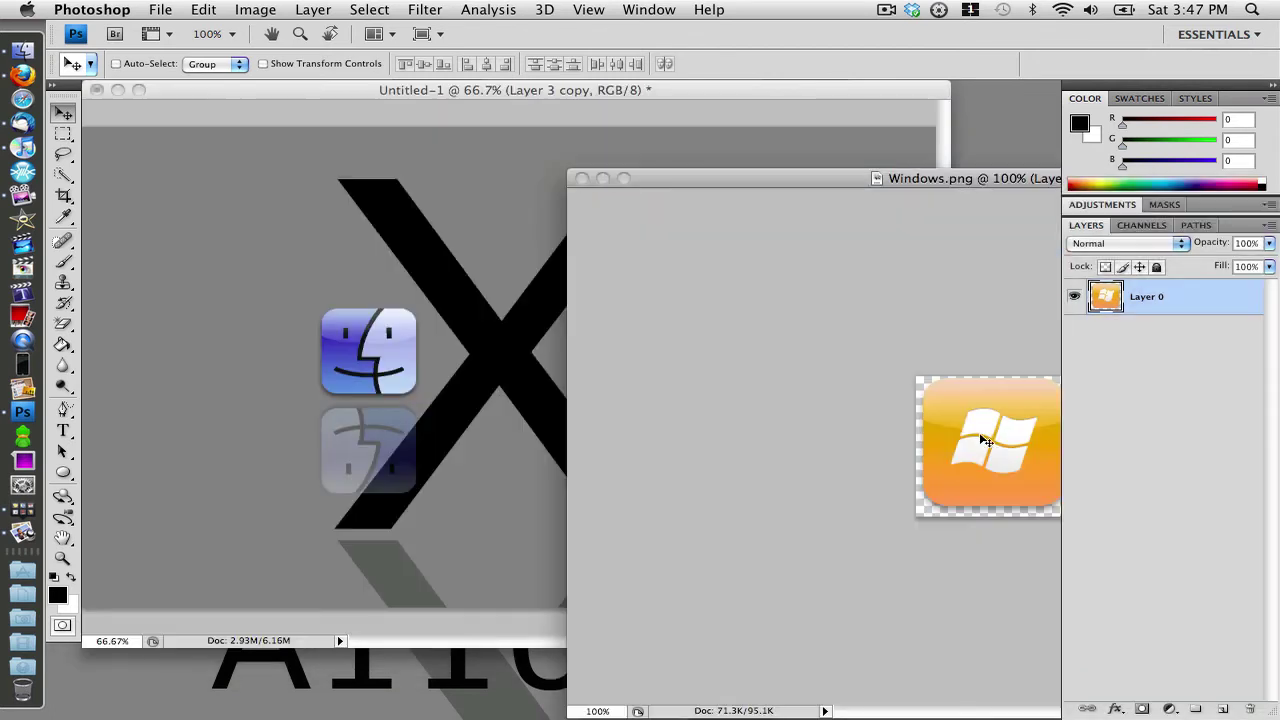
{"action": "left_click_drag", "start_coordinate": [986, 443], "coordinate": [256, 352]}
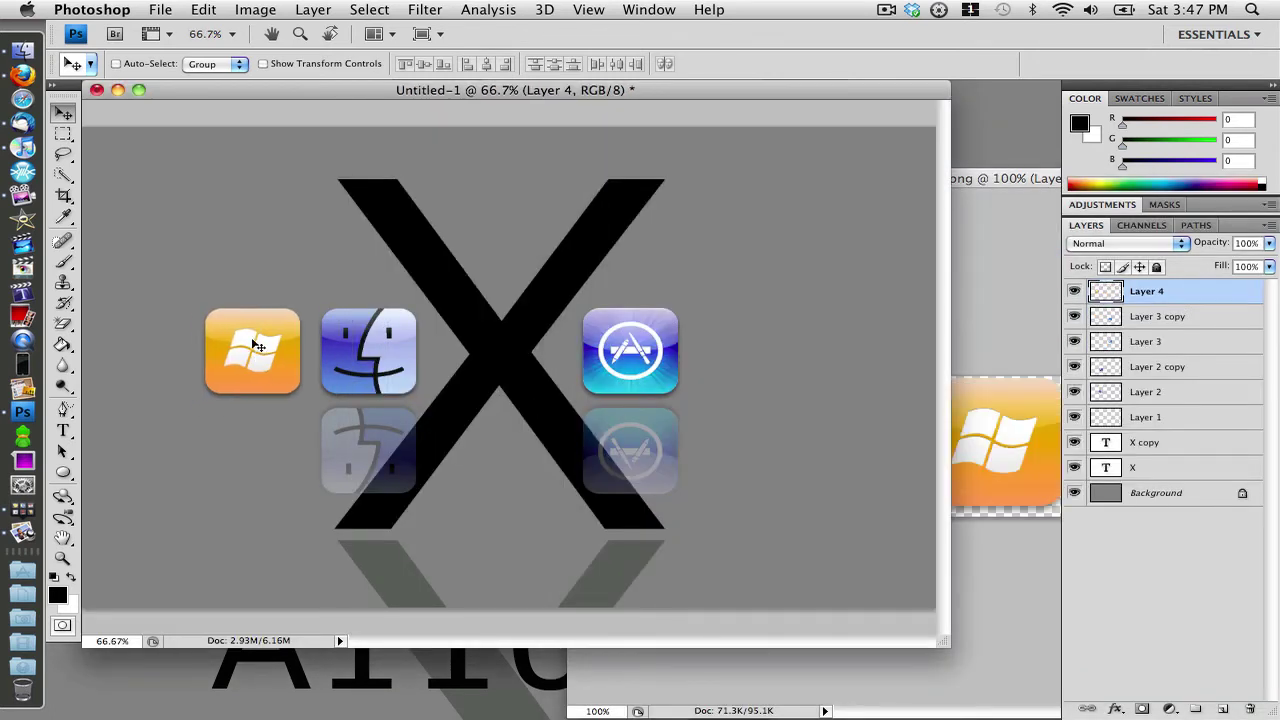
- Duplicate Layer 4, rotate the copy 180° and move it just below the Windows icon
{"action": "right_click", "coordinate": [1152, 292]}
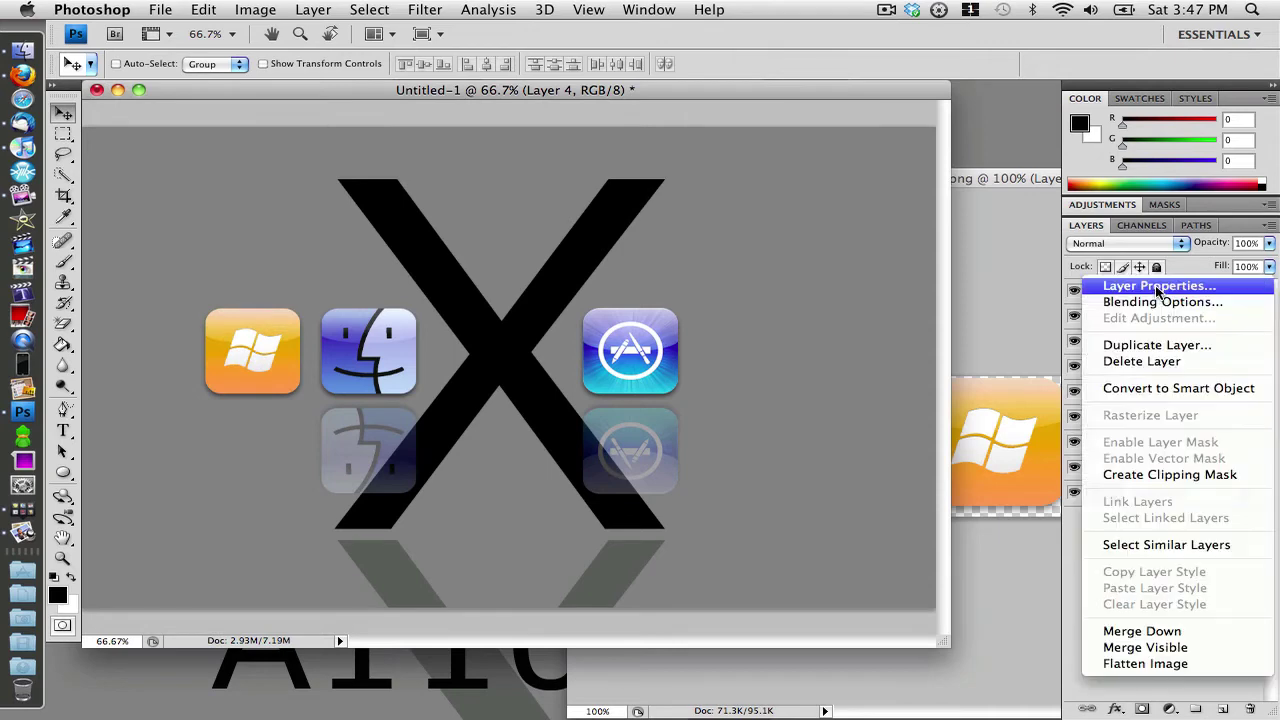
{"action": "left_click", "coordinate": [1153, 344]}
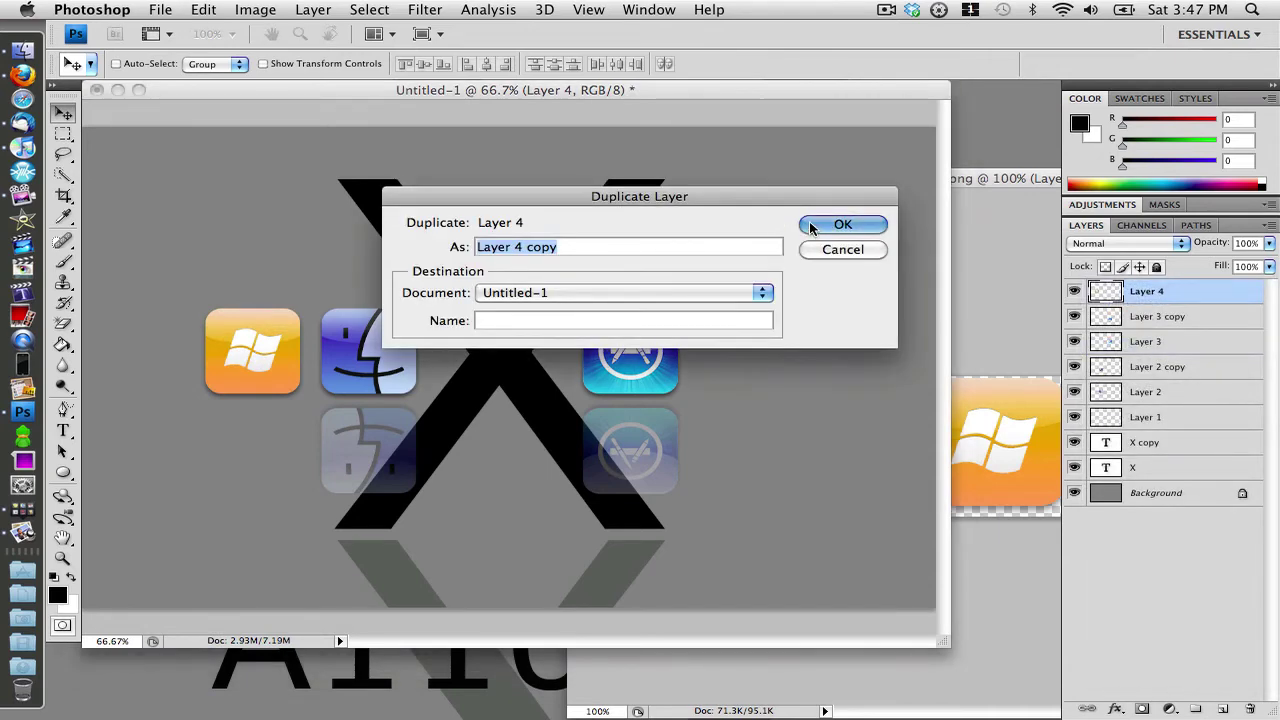
{"action": "key", "text": "Return"}
{"action": "left_click", "coordinate": [200, 9]}
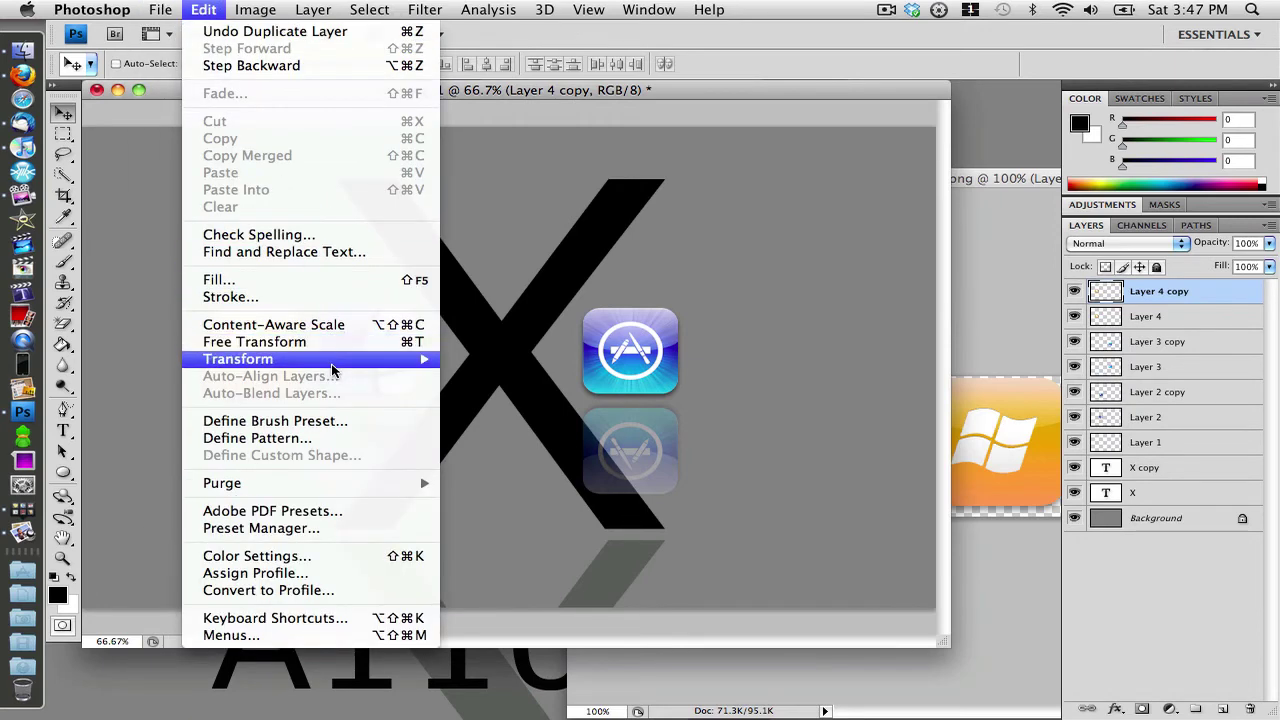
{"action": "mouse_move", "coordinate": [333, 366]}
{"action": "left_click", "coordinate": [545, 492]}
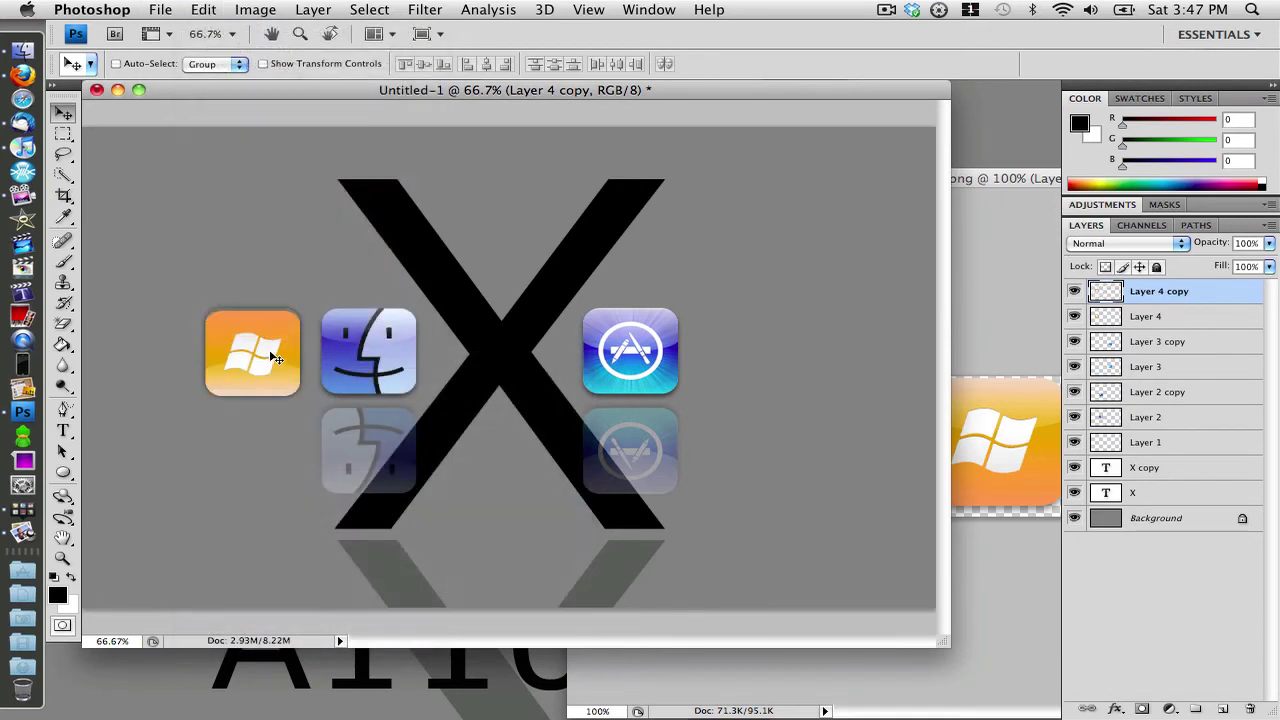
{"action": "left_click_drag", "start_coordinate": [272, 357], "coordinate": [285, 451]}
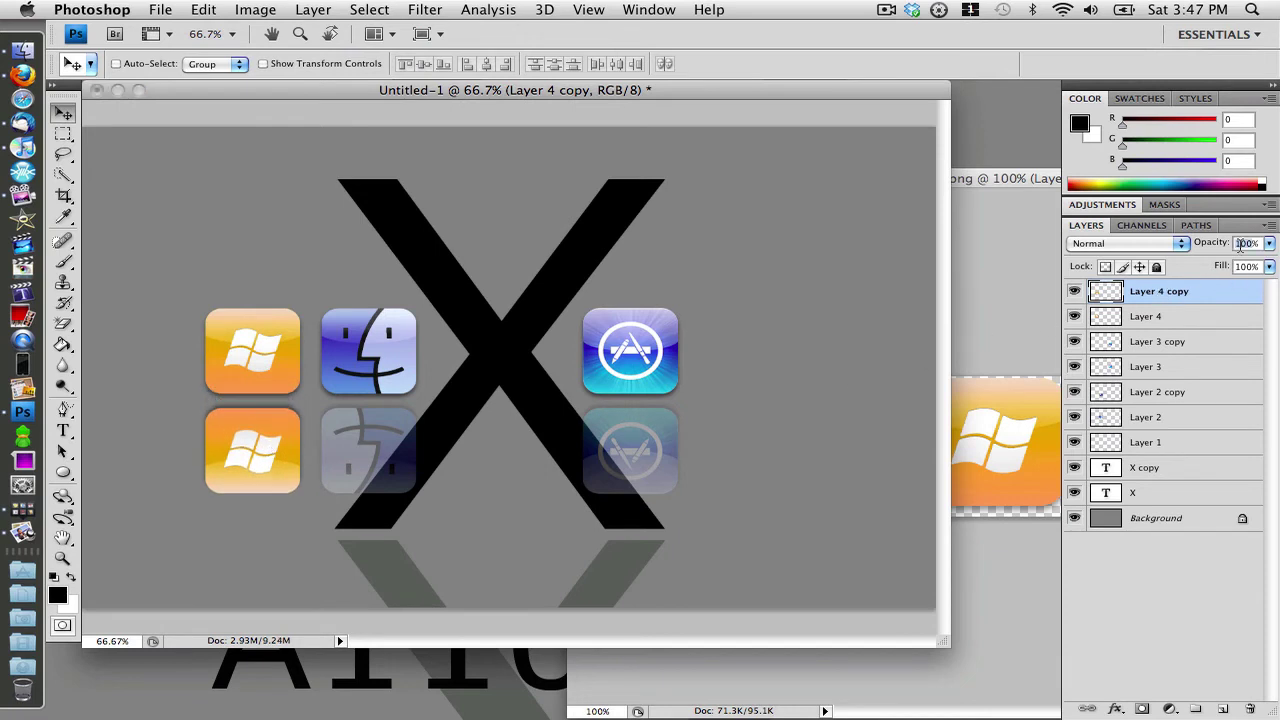
- Set the Windows reflection to 28% opacity and close Windows.png
{"action": "type", "text": "28"}
{"action": "key", "text": "Return"}
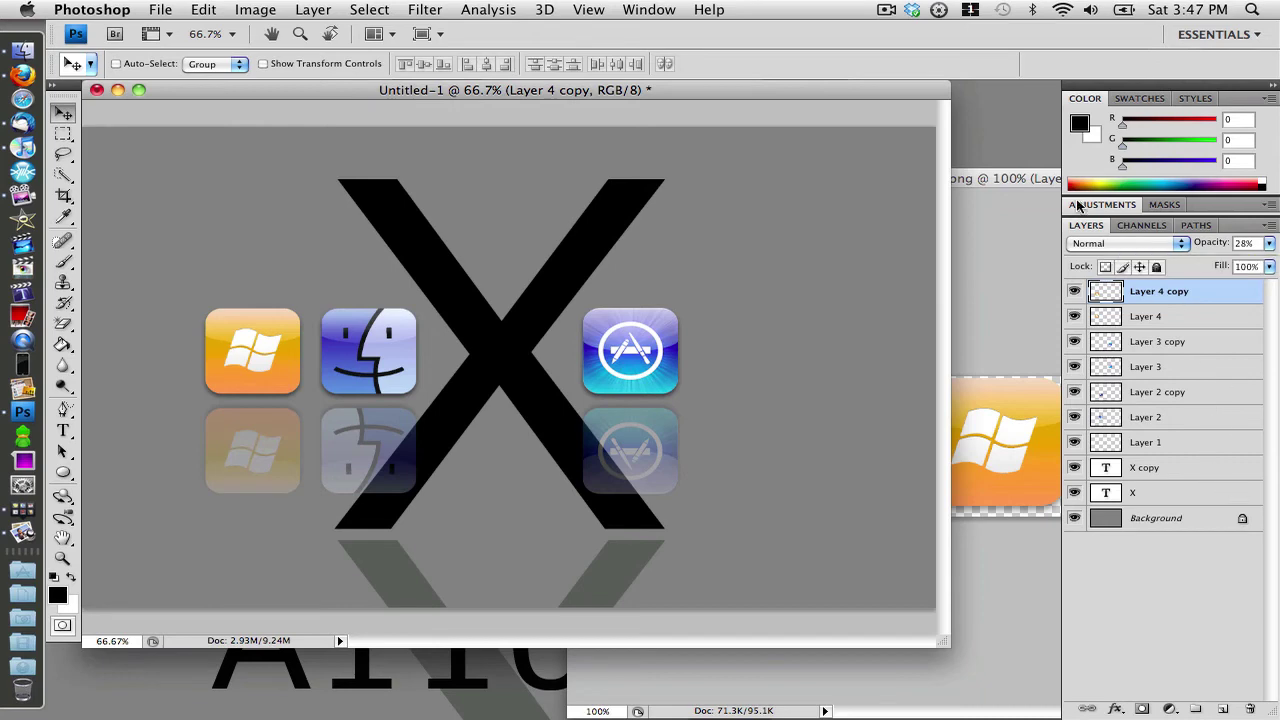
{"action": "left_click", "coordinate": [1019, 178]}
{"action": "left_click", "coordinate": [580, 178]}
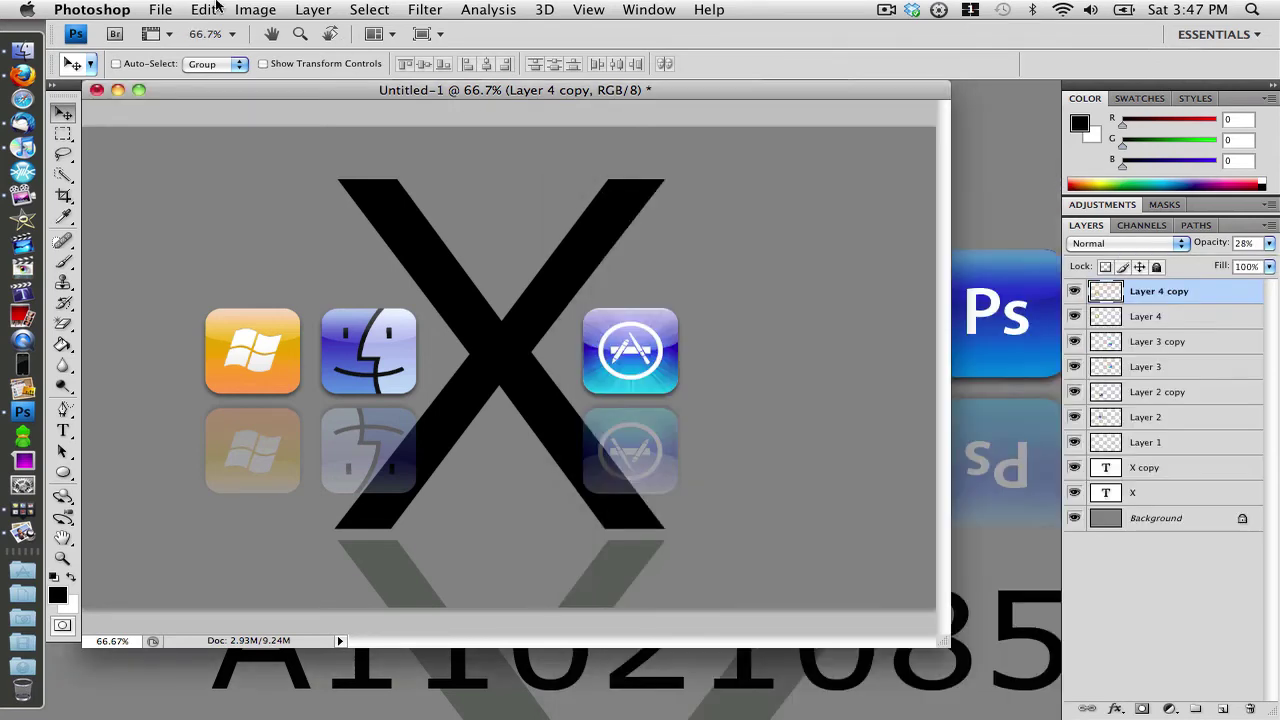
{"action": "left_click", "coordinate": [160, 9]}
- Open Adobe Photoshop CS3.png and drag its icon into the wallpaper beside App Store
{"action": "left_click", "coordinate": [168, 48]}
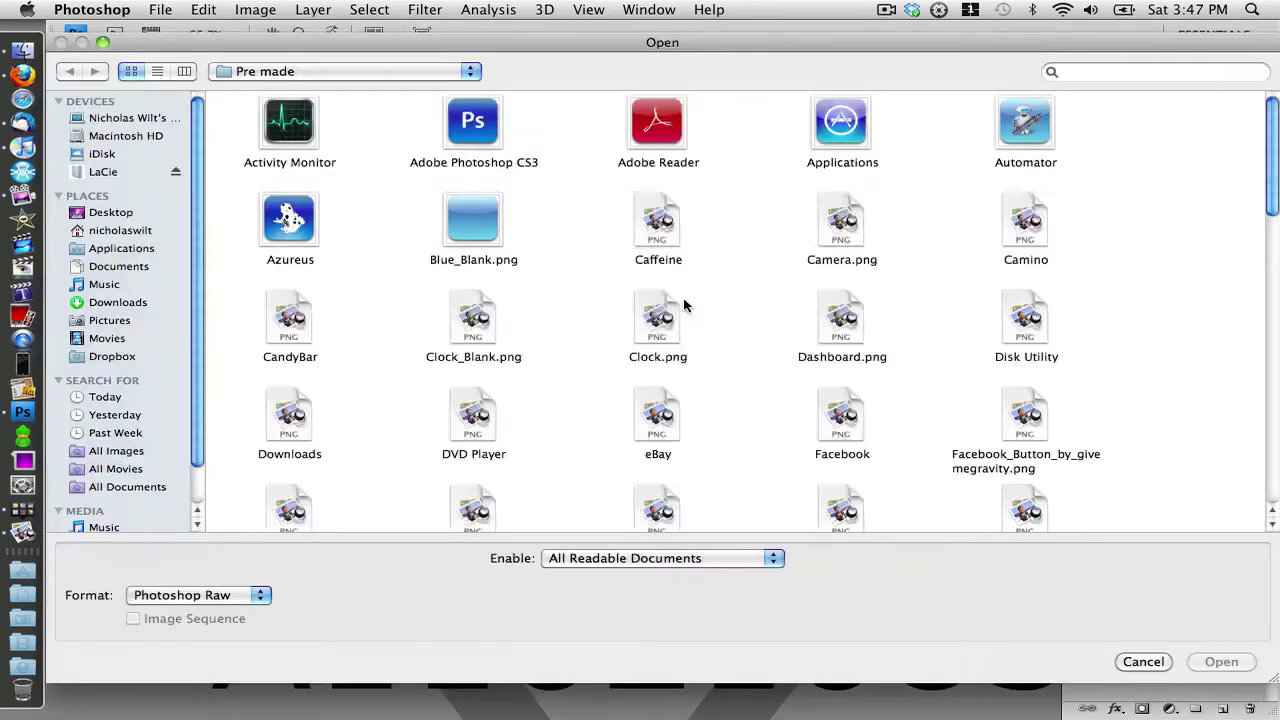
{"action": "double_click", "coordinate": [484, 145]}
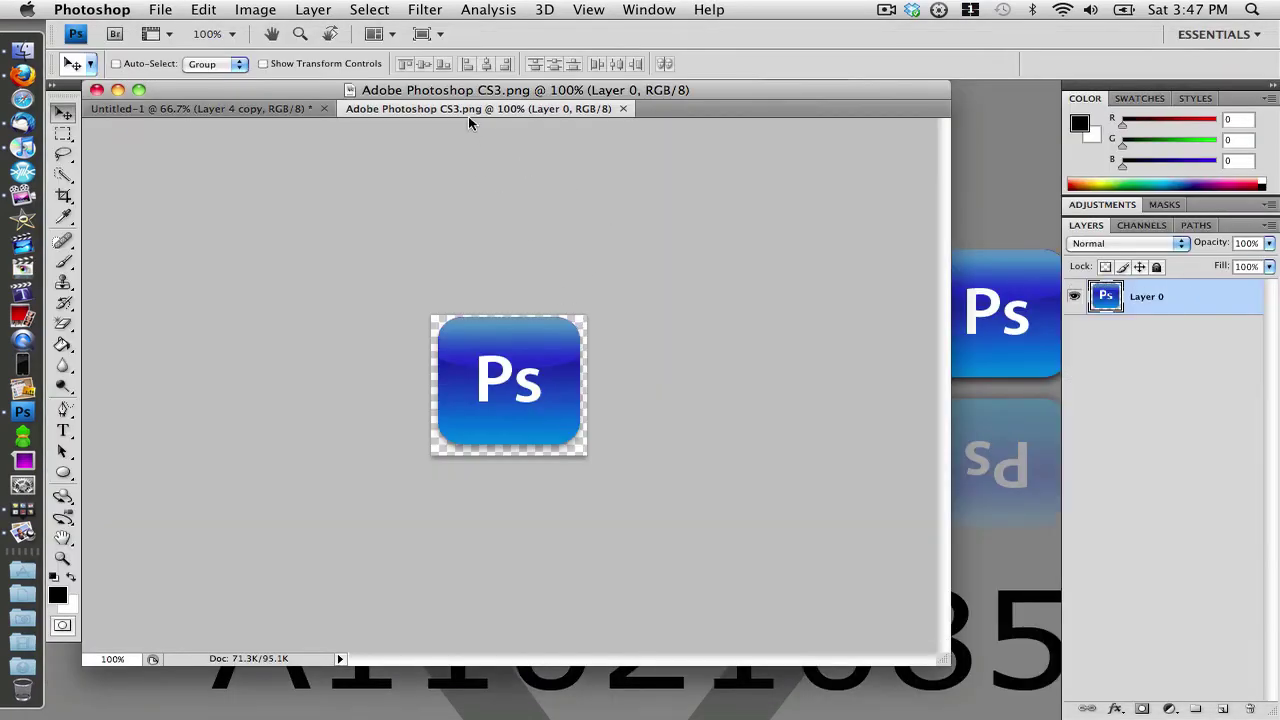
{"action": "left_click_drag", "start_coordinate": [468, 116], "coordinate": [720, 192]}
{"action": "left_click_drag", "start_coordinate": [814, 391], "coordinate": [723, 350]}
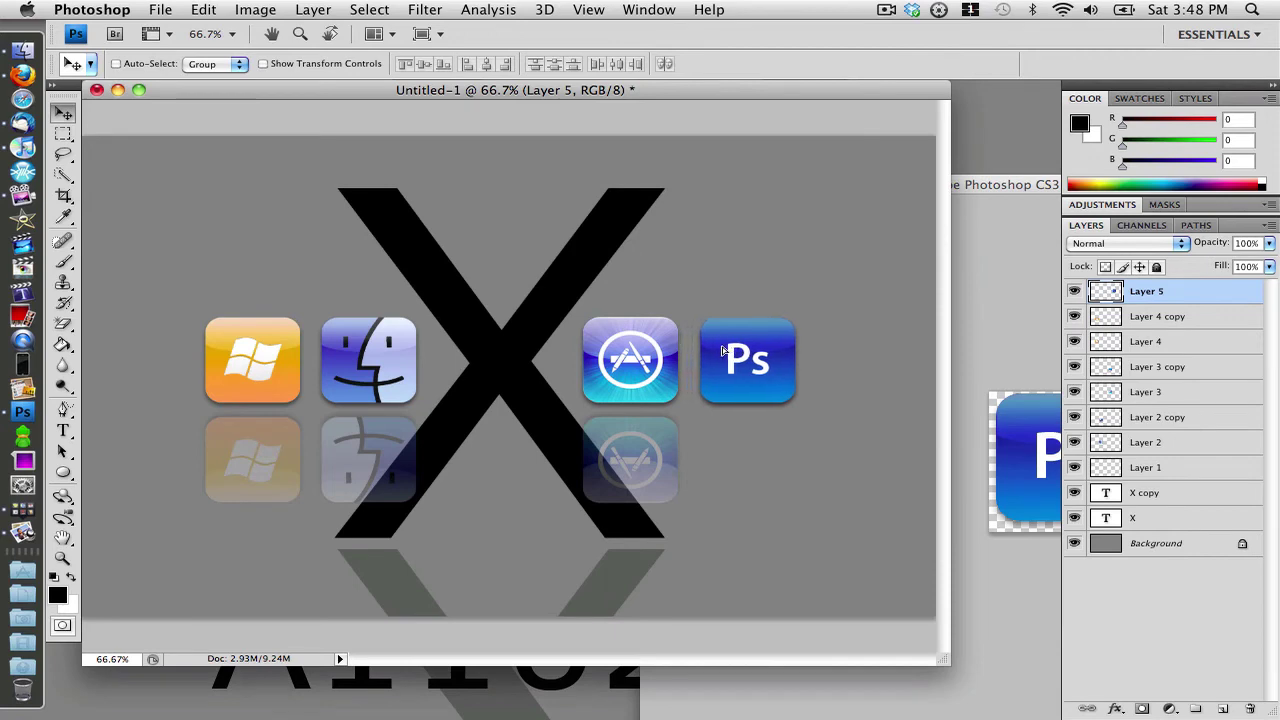
- Duplicate Layer 5, rotate the copy 180° and move it below the Photoshop icon
{"action": "right_click", "coordinate": [1180, 285]}
{"action": "left_click", "coordinate": [1150, 340]}
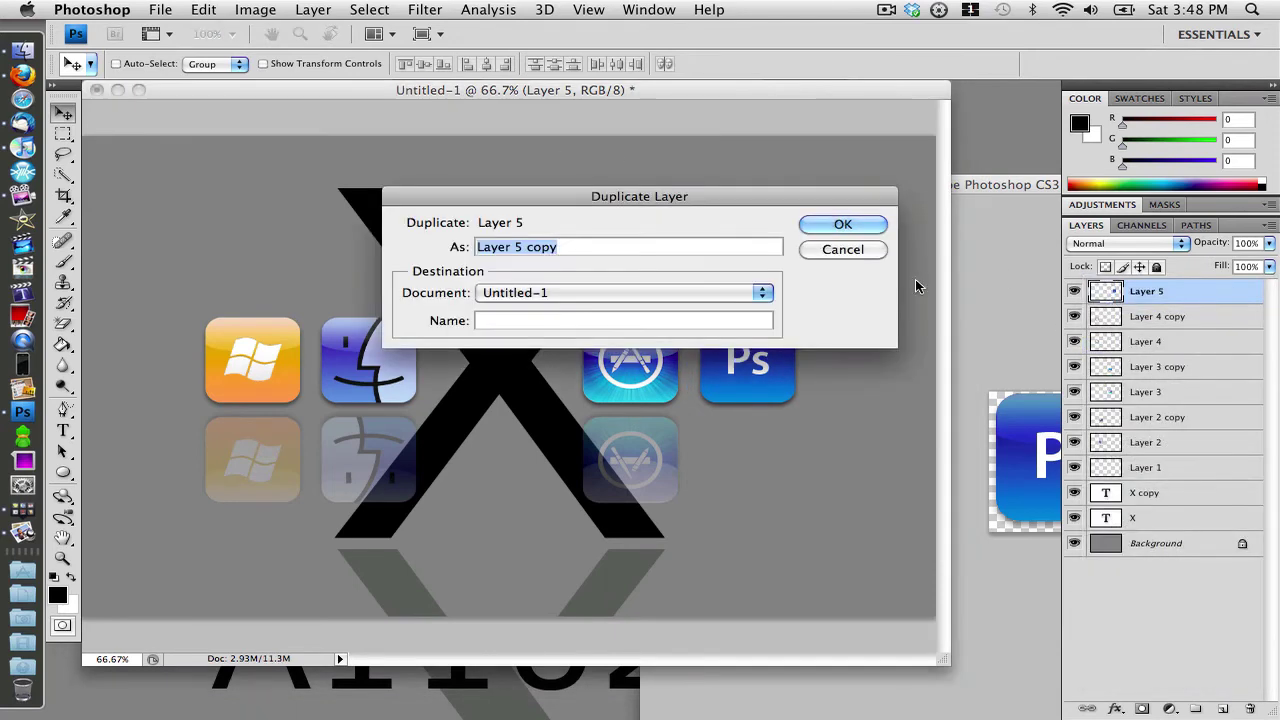
{"action": "left_click", "coordinate": [843, 224]}
{"action": "left_click", "coordinate": [204, 10]}
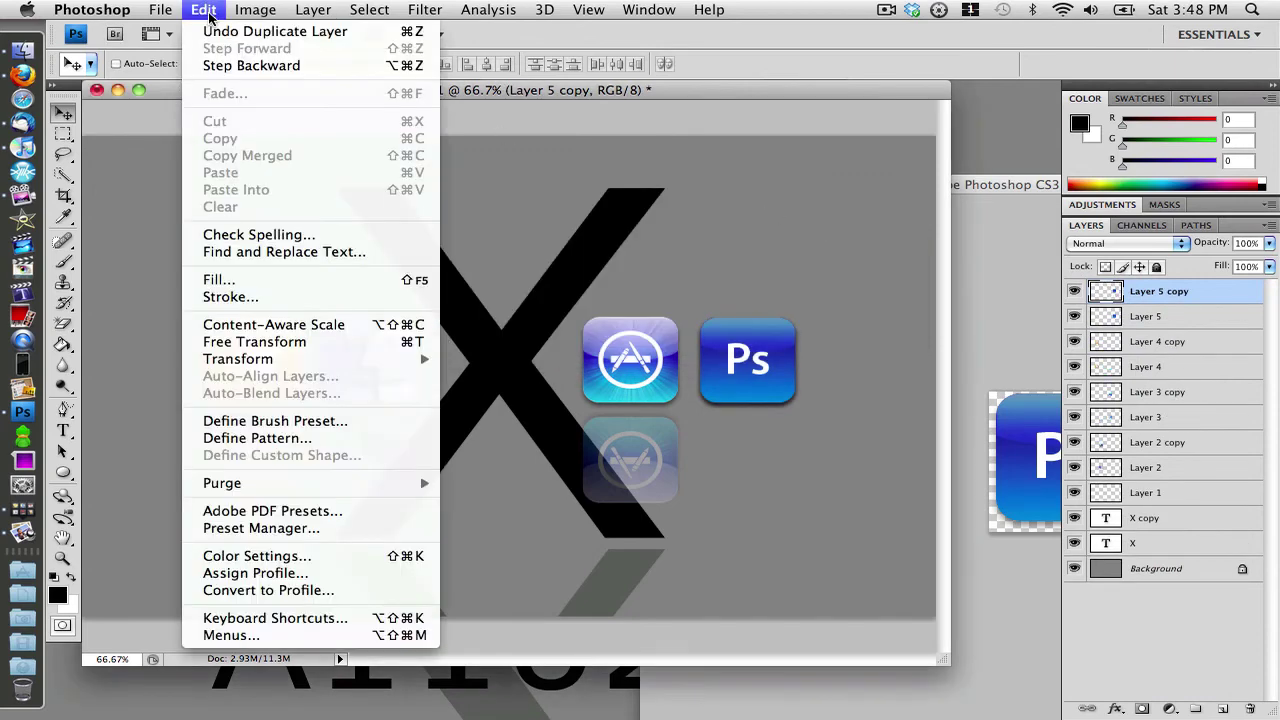
{"action": "mouse_move", "coordinate": [360, 360]}
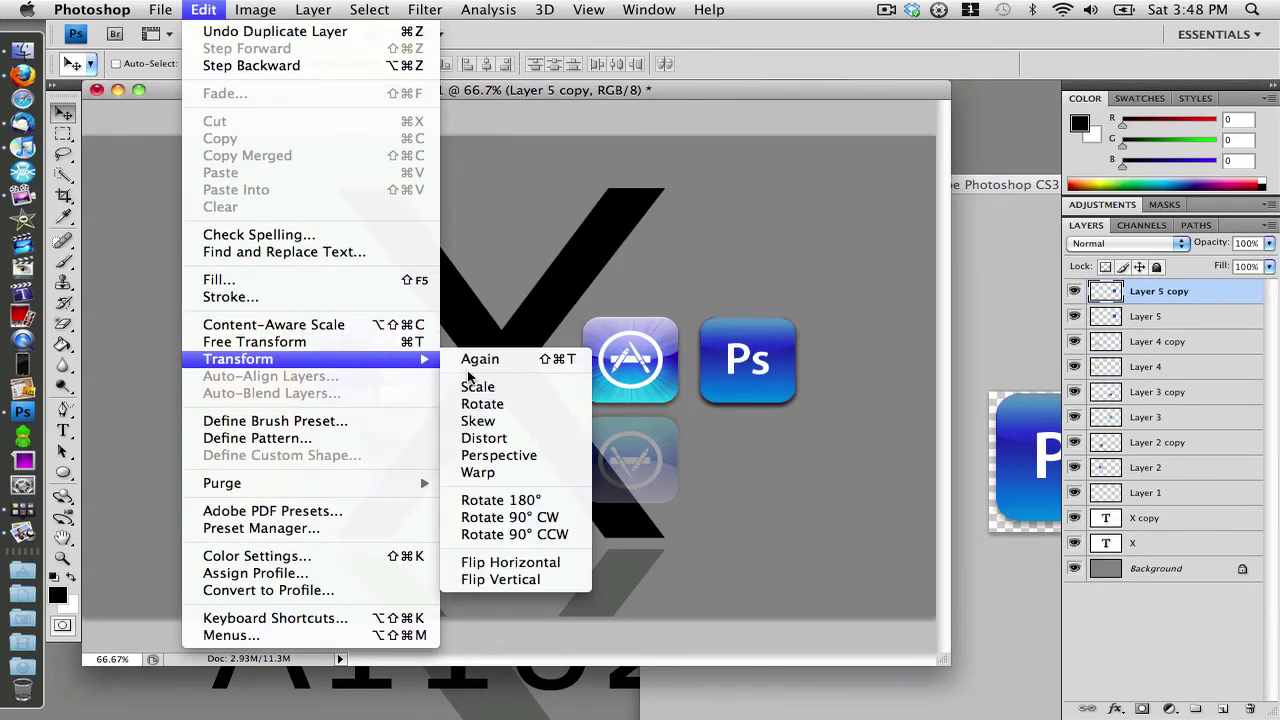
{"action": "left_click", "coordinate": [563, 497]}
{"action": "left_click_drag", "start_coordinate": [766, 360], "coordinate": [758, 444]}
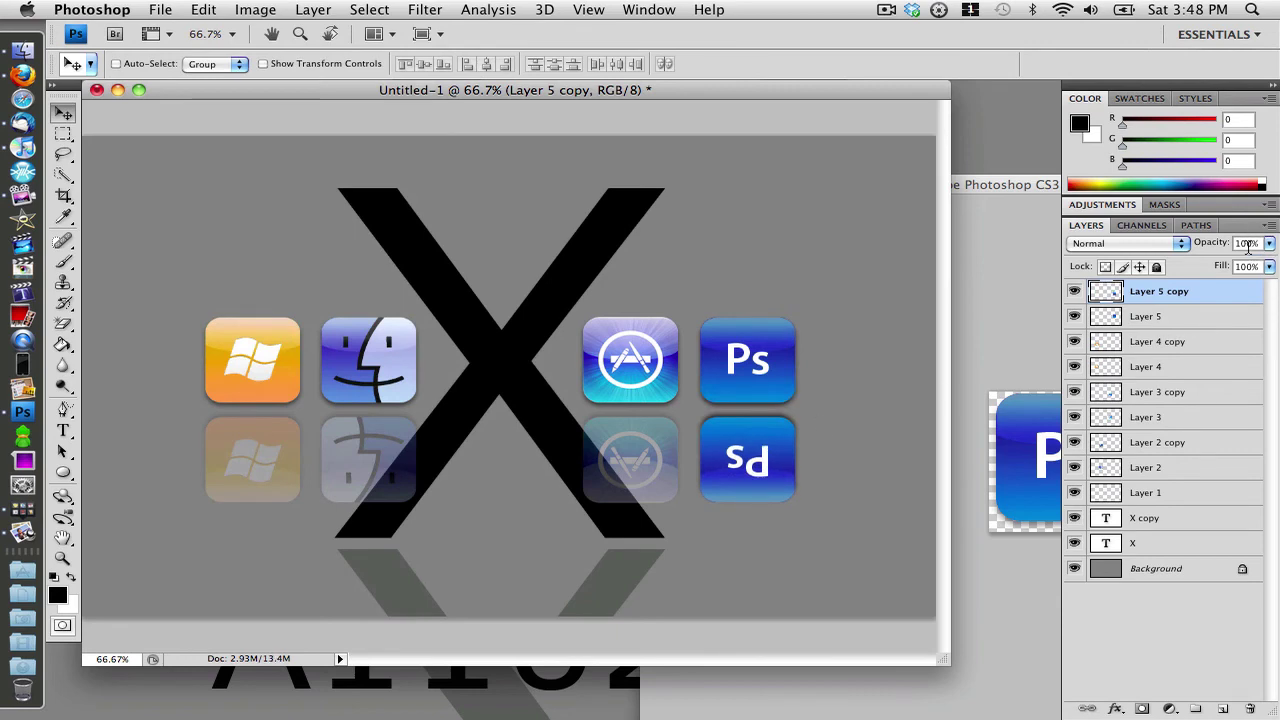
- Give the Photoshop reflection 28% opacity and close the source icon image
{"action": "type", "text": "28"}
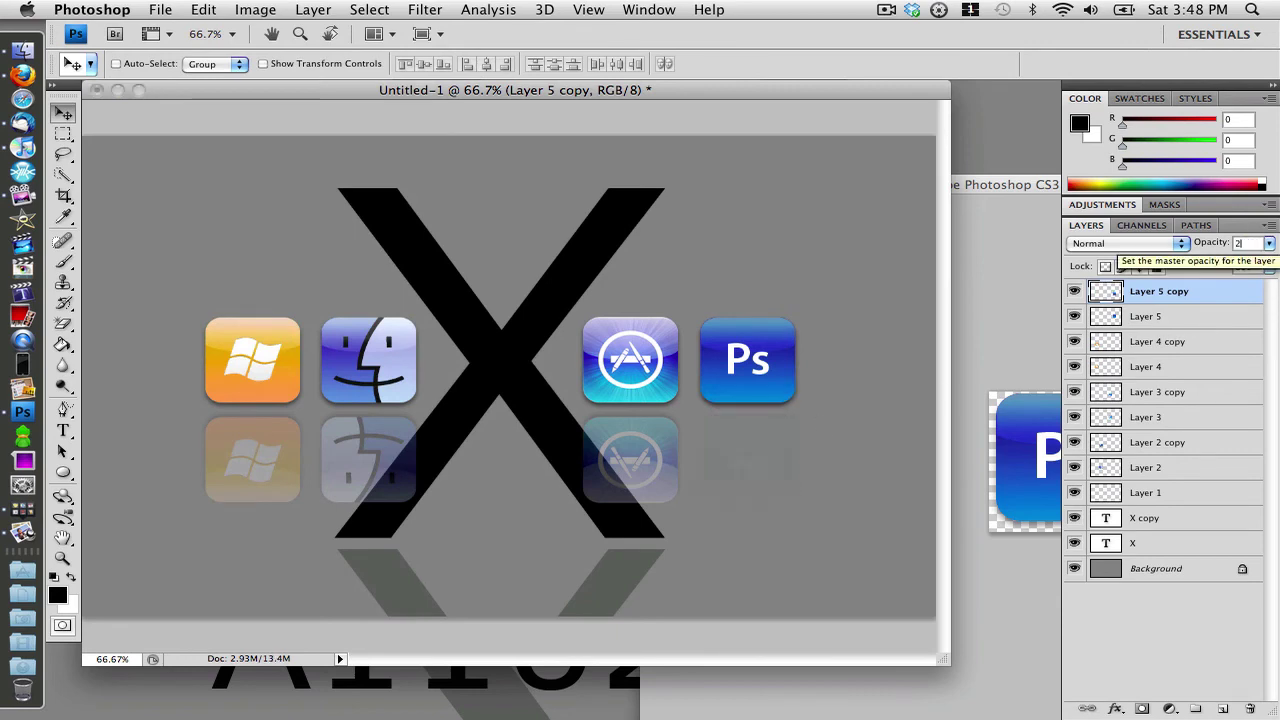
{"action": "left_click", "coordinate": [995, 193]}
{"action": "left_click", "coordinate": [655, 185]}
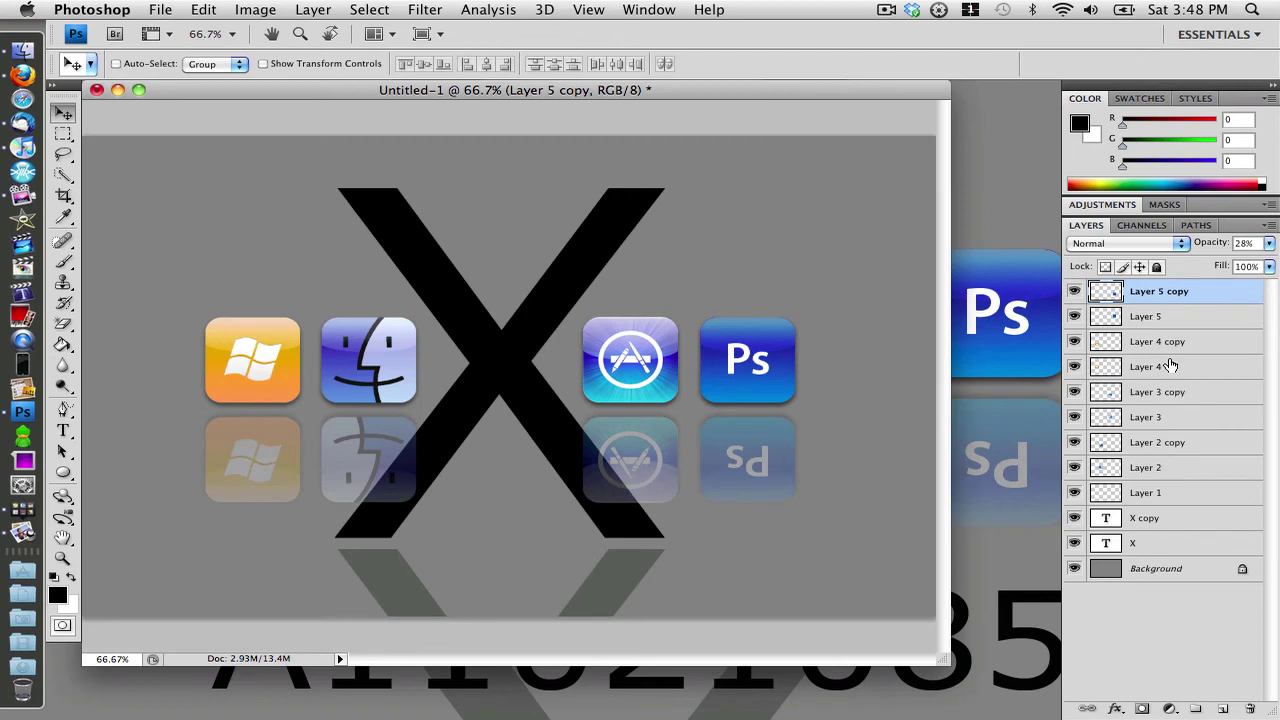
- Select all icon and reflection layers from Layer 5 copy down to Layer 1
{"action": "left_click", "coordinate": [1163, 318], "text": "shift"}
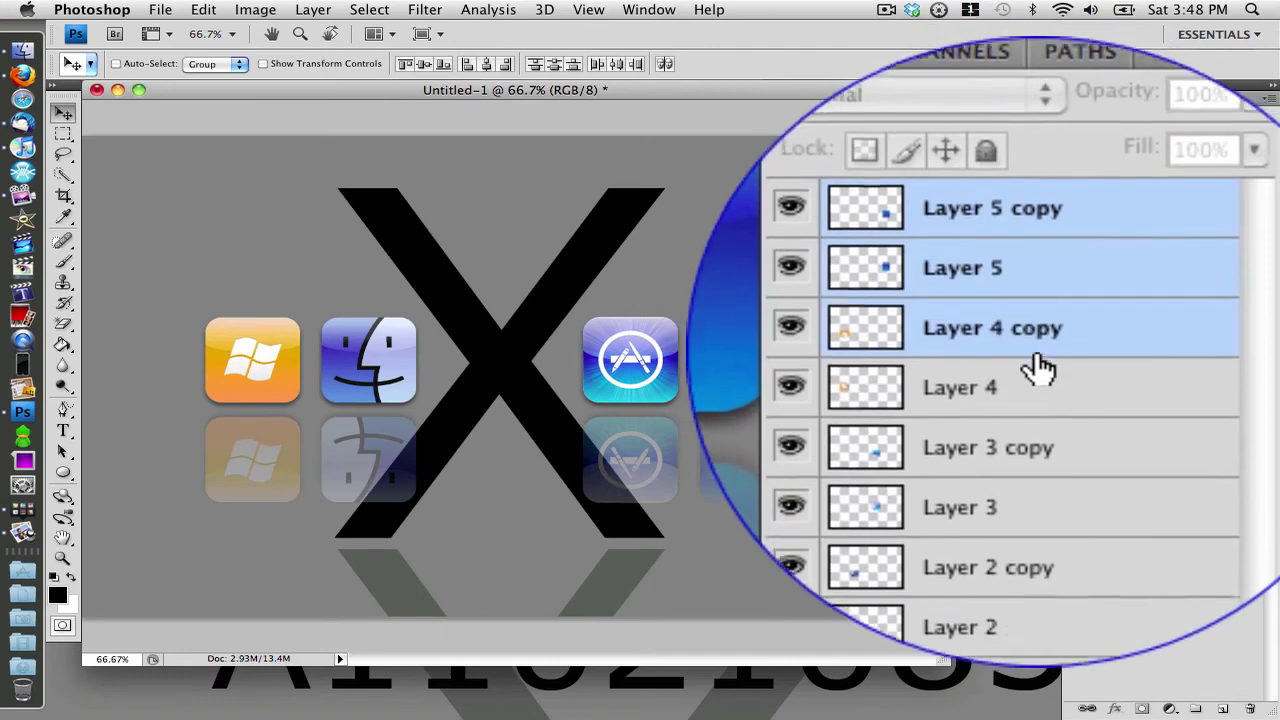
{"action": "left_click", "coordinate": [1006, 357], "text": "shift"}
{"action": "left_click", "coordinate": [1020, 400], "text": "shift"}
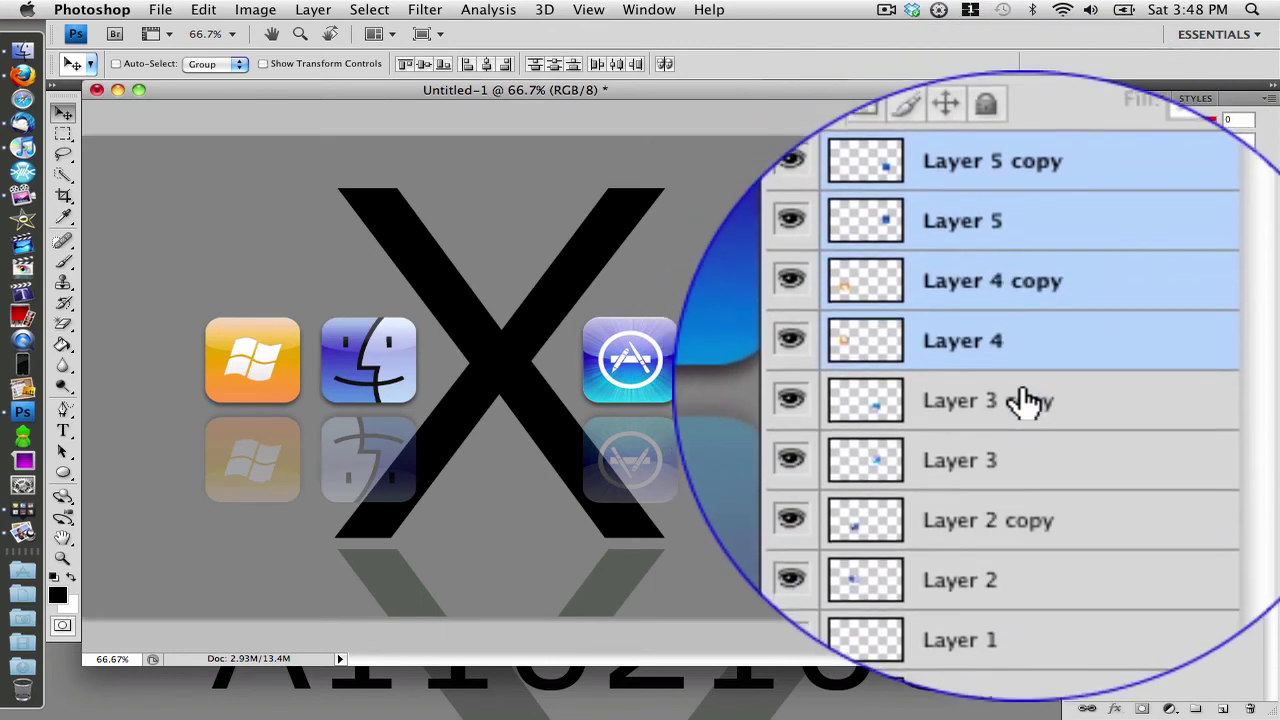
{"action": "left_click", "coordinate": [1015, 422], "text": "shift"}
{"action": "left_click", "coordinate": [1015, 422], "text": "shift"}
{"action": "left_click", "coordinate": [1014, 423], "text": "shift"}
{"action": "left_click", "coordinate": [1020, 426], "text": "shift"}
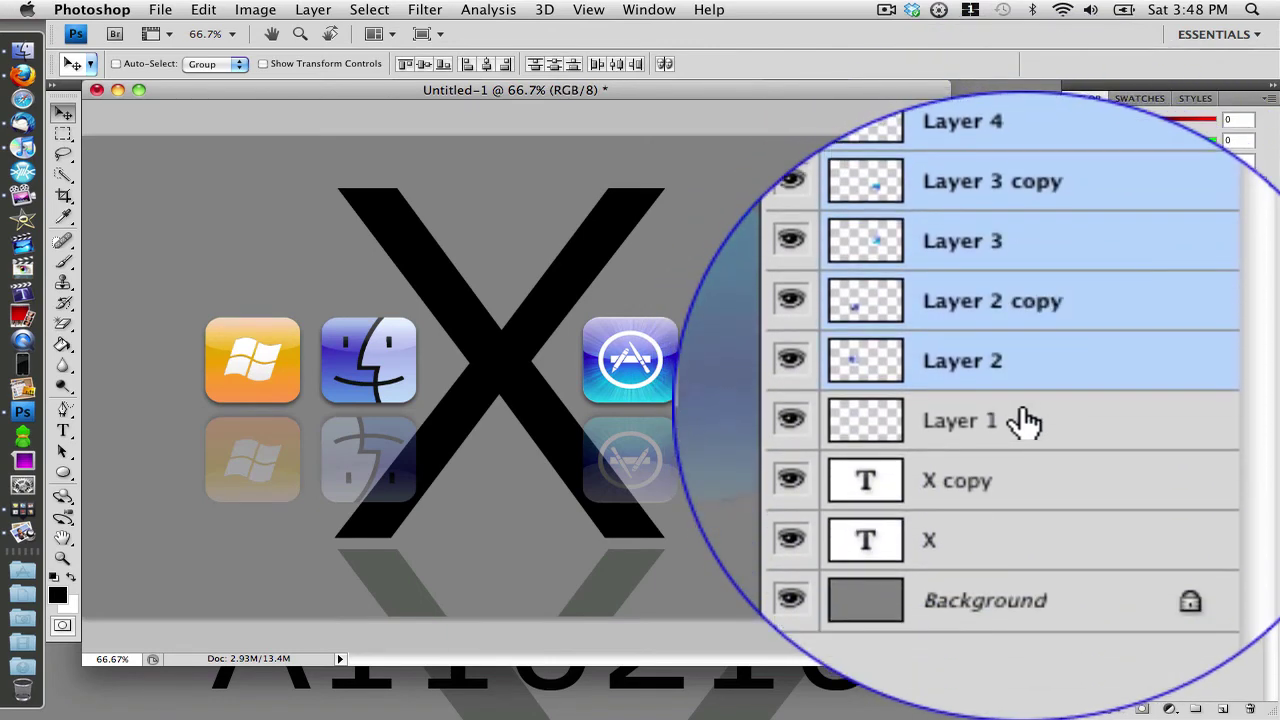
{"action": "left_click", "coordinate": [1020, 423], "text": "shift"}
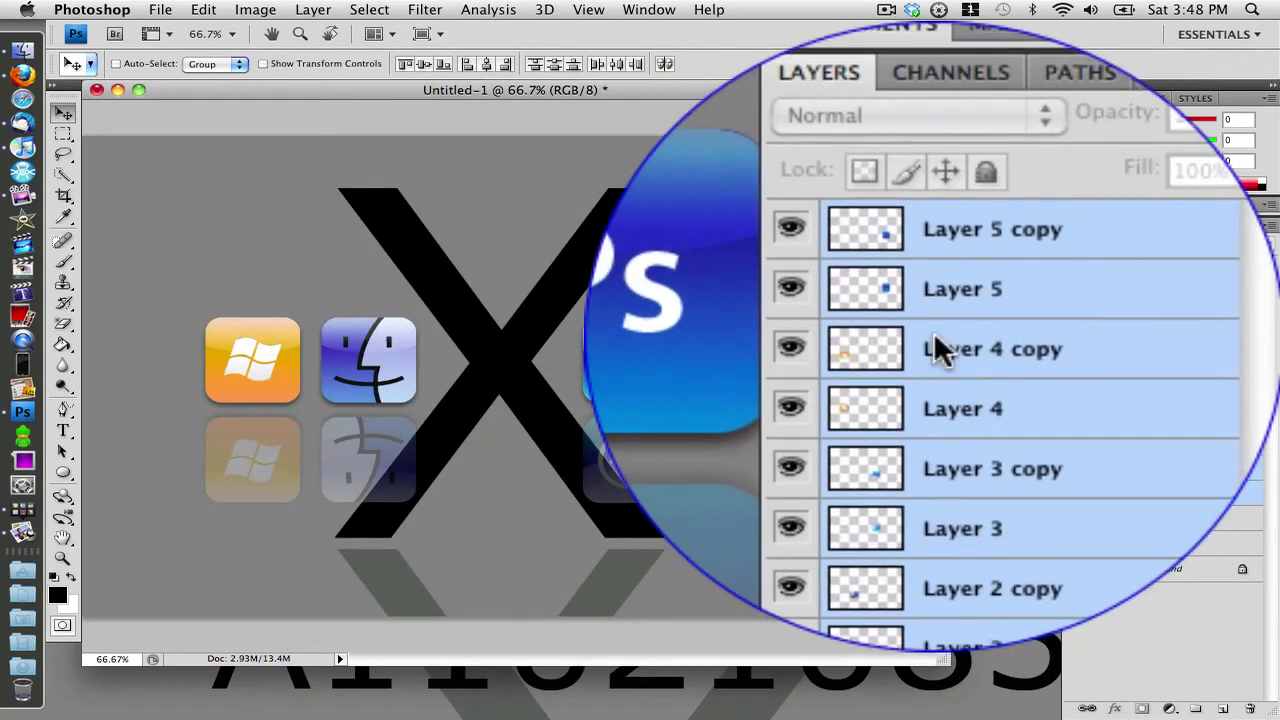
- Merge the selected layers and move the result beneath X, above Background
{"action": "right_click", "coordinate": [1138, 342]}
{"action": "left_click", "coordinate": [995, 592]}
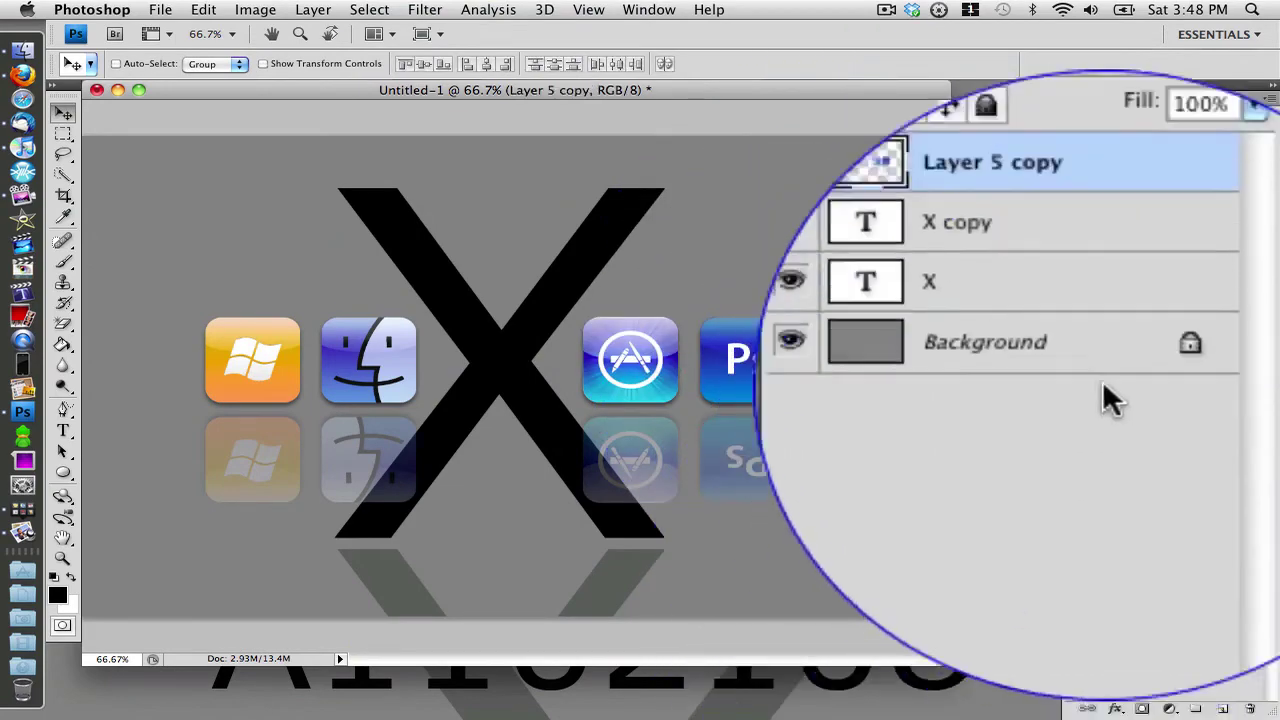
{"action": "left_click_drag", "start_coordinate": [995, 163], "coordinate": [1031, 295]}
{"action": "left_click_drag", "start_coordinate": [1031, 347], "coordinate": [1023, 349]}
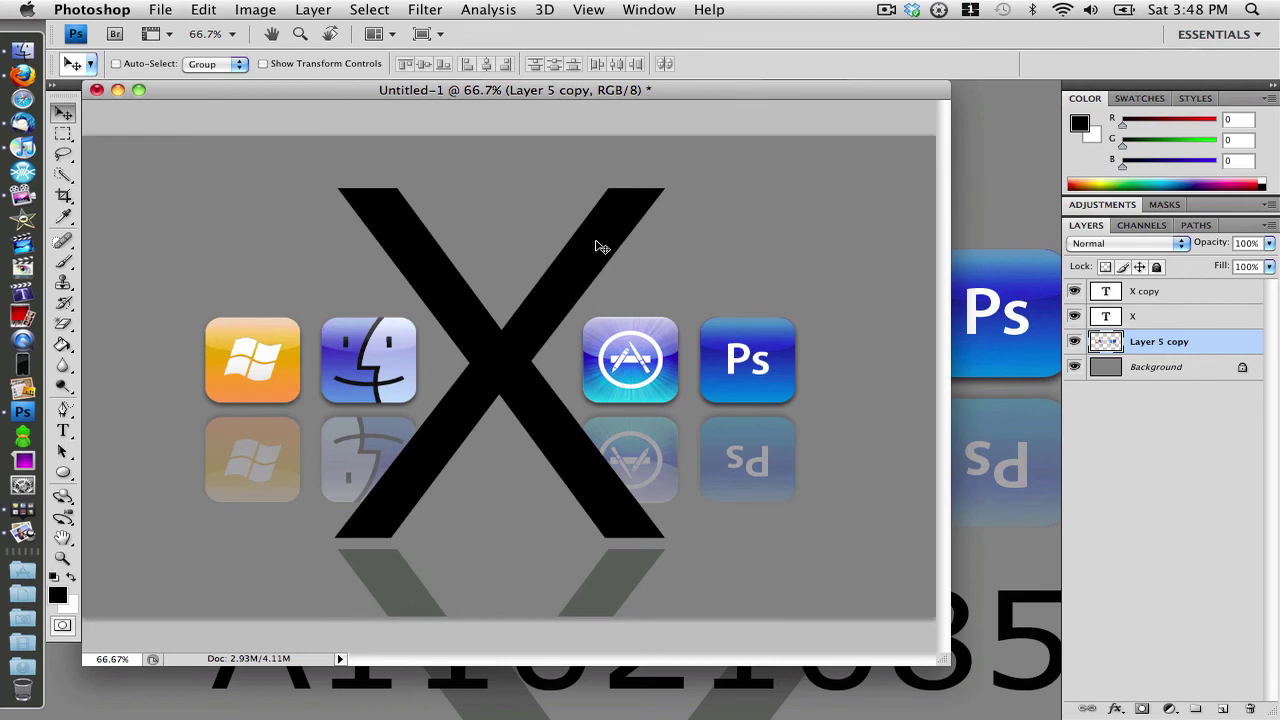
- Save Untitled-1.jpg as JPEG to the Desktop at Quality 12 (Maximum), then minimize Photoshop
{"action": "left_click", "coordinate": [160, 10]}
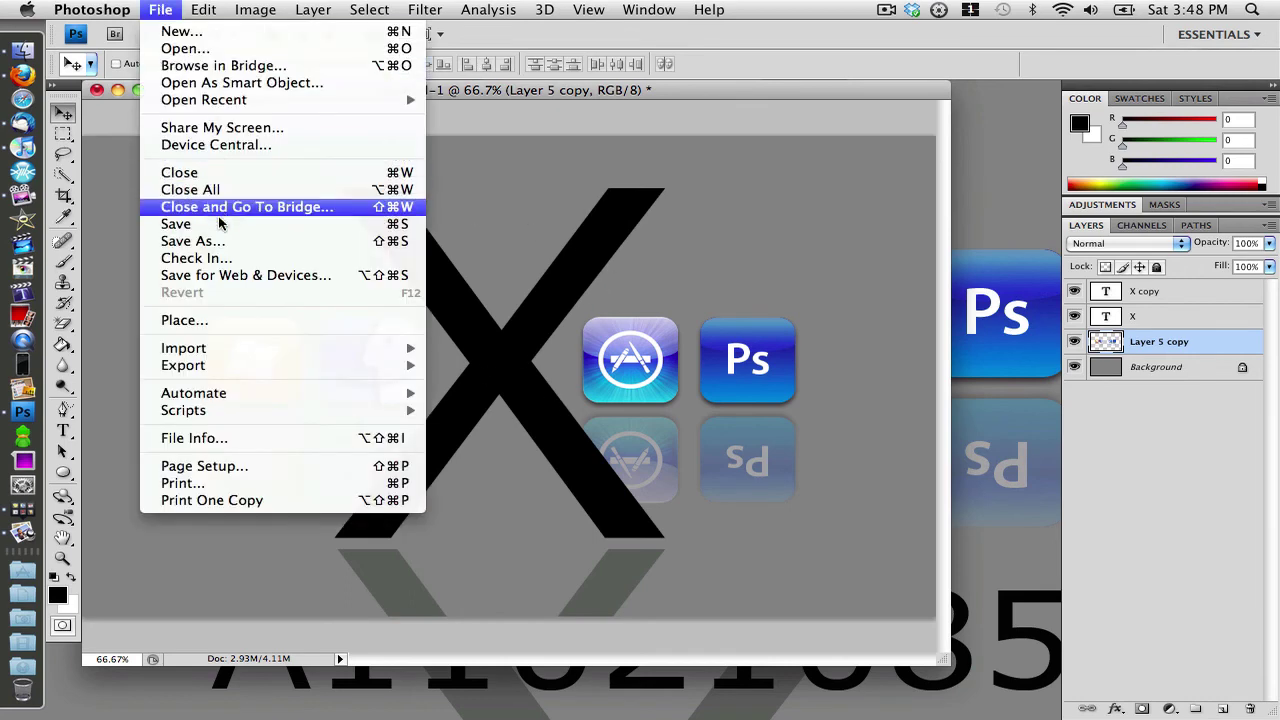
{"action": "left_click", "coordinate": [277, 241]}
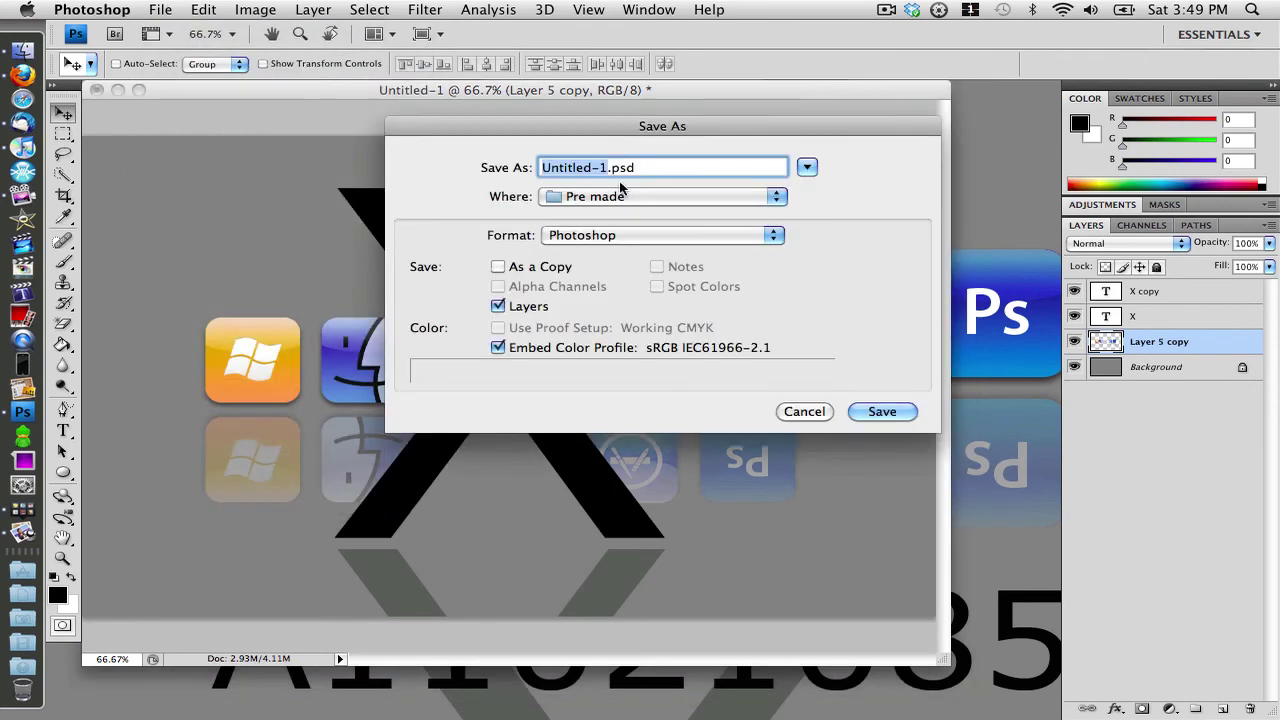
{"action": "left_click", "coordinate": [588, 196]}
{"action": "left_click", "coordinate": [595, 308]}
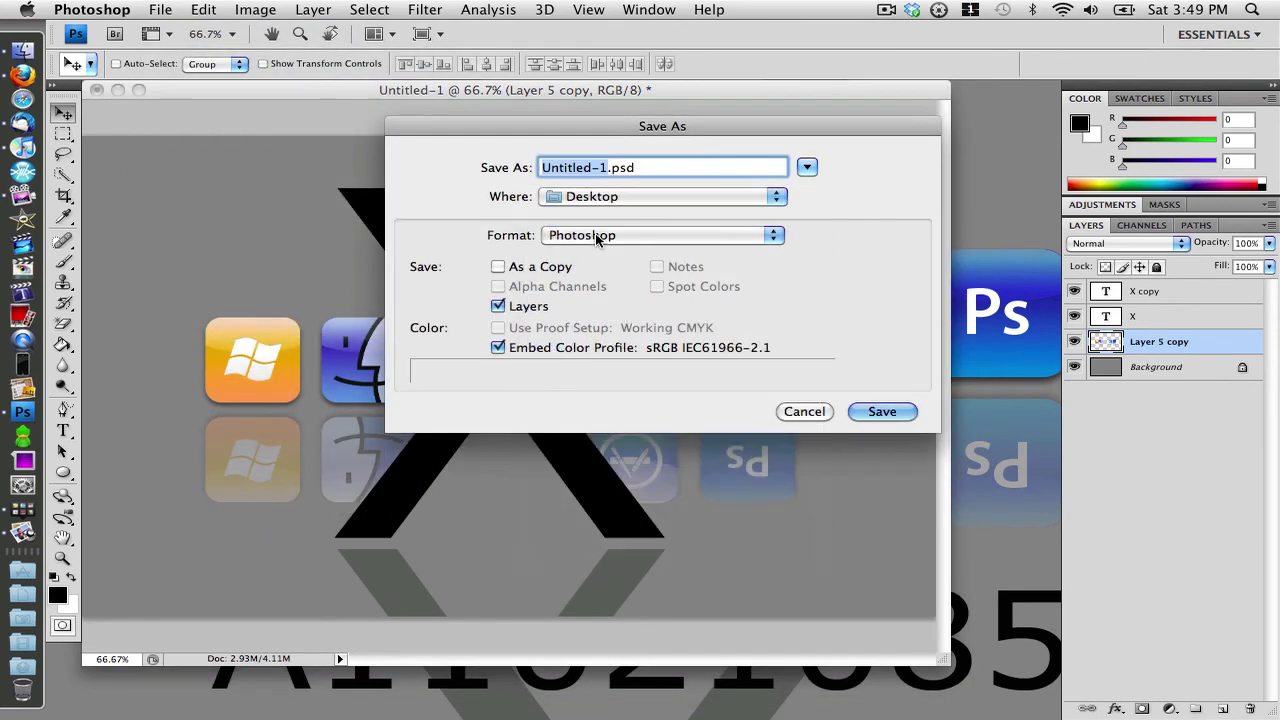
{"action": "left_click", "coordinate": [595, 234]}
{"action": "left_click", "coordinate": [590, 348]}
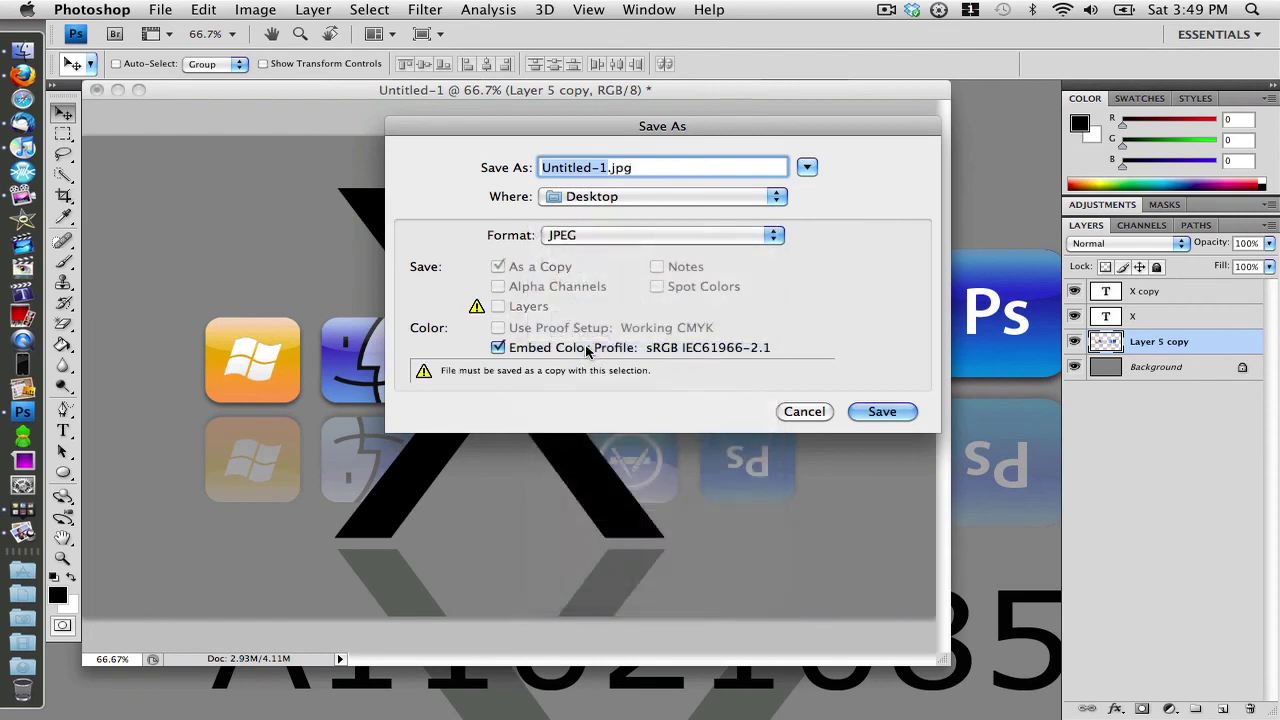
{"action": "left_click", "coordinate": [882, 411]}
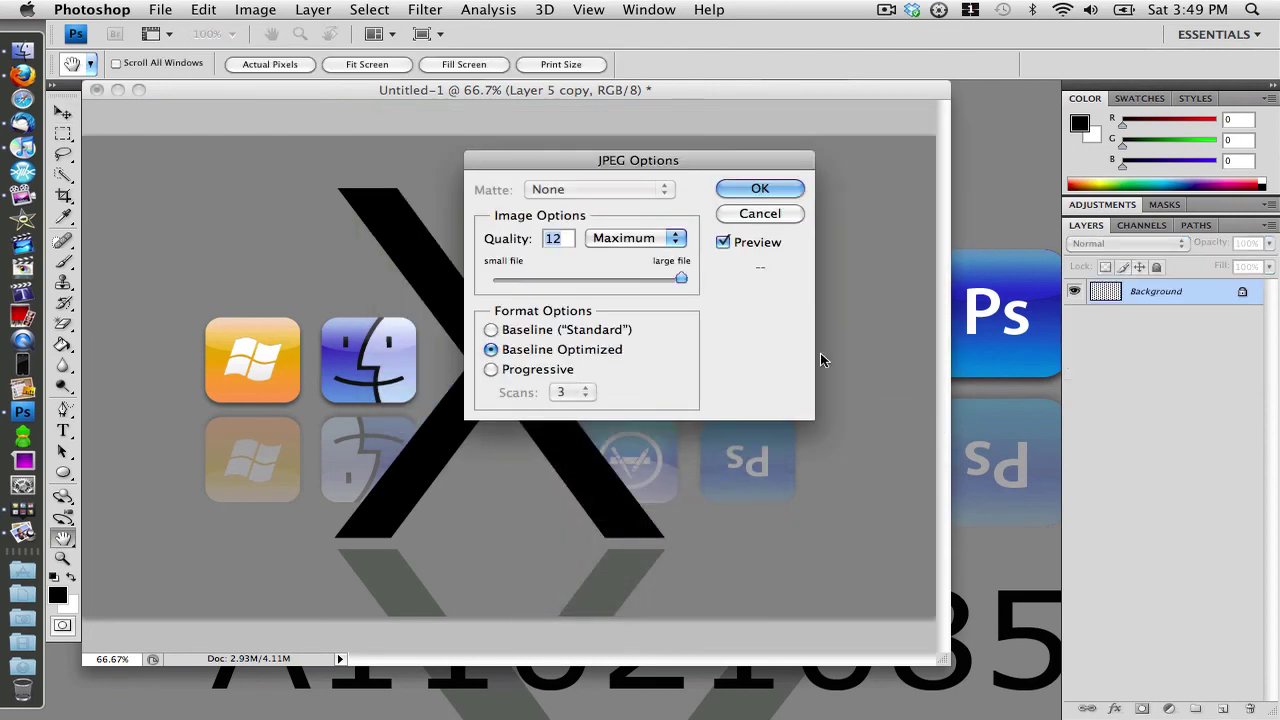
{"action": "left_click", "coordinate": [760, 189]}
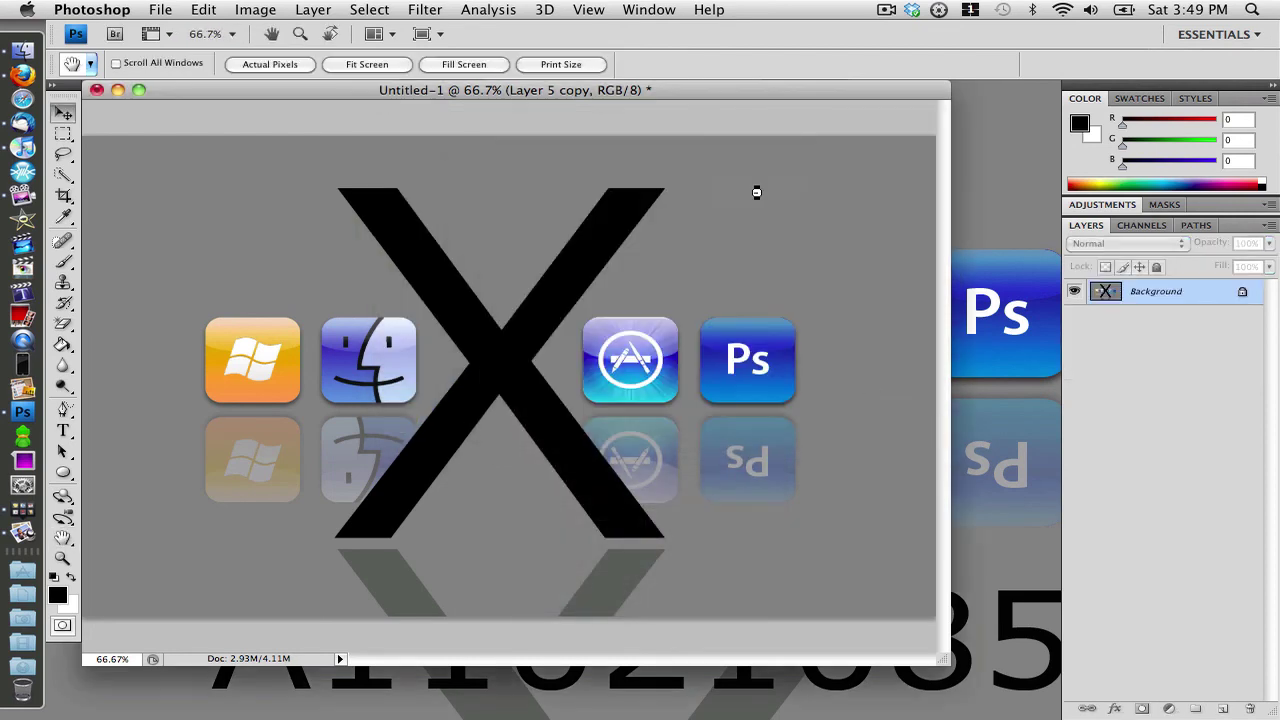
{"action": "left_click", "coordinate": [118, 90]}
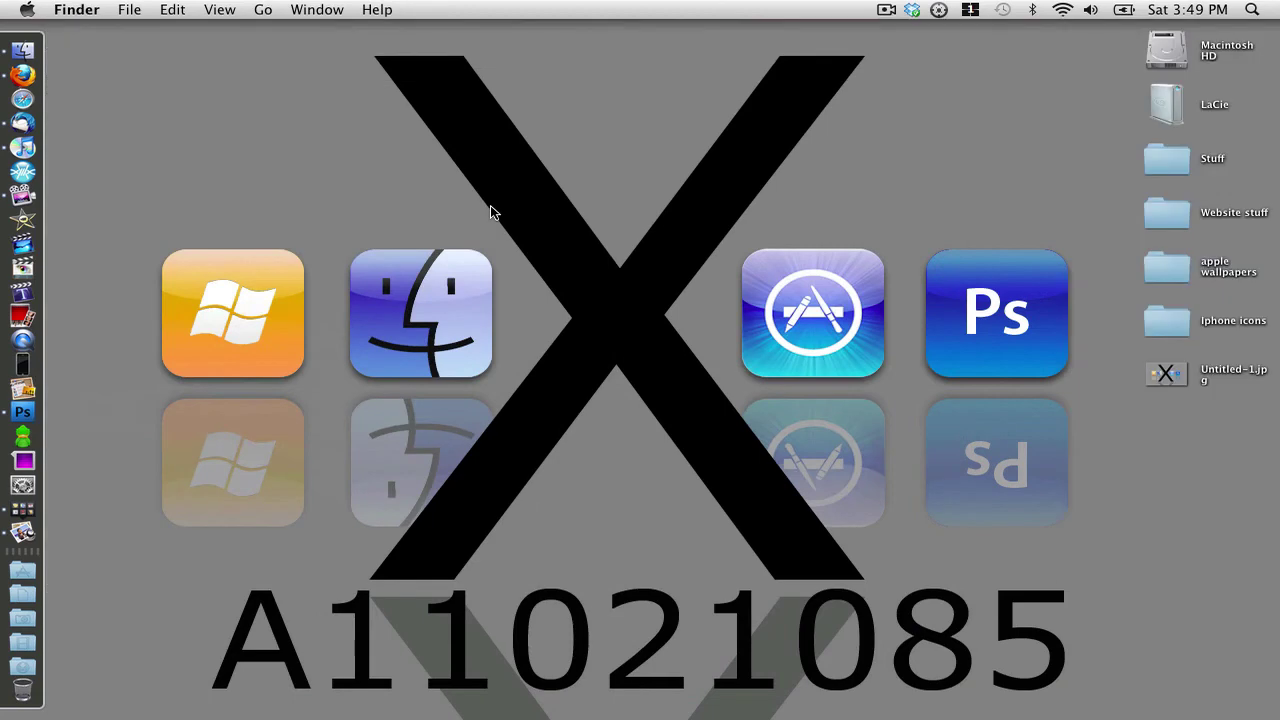
- Open Untitled-1.jpg from the Desktop in Preview to view the finished wallpaper
{"action": "double_click", "coordinate": [1160, 374]}
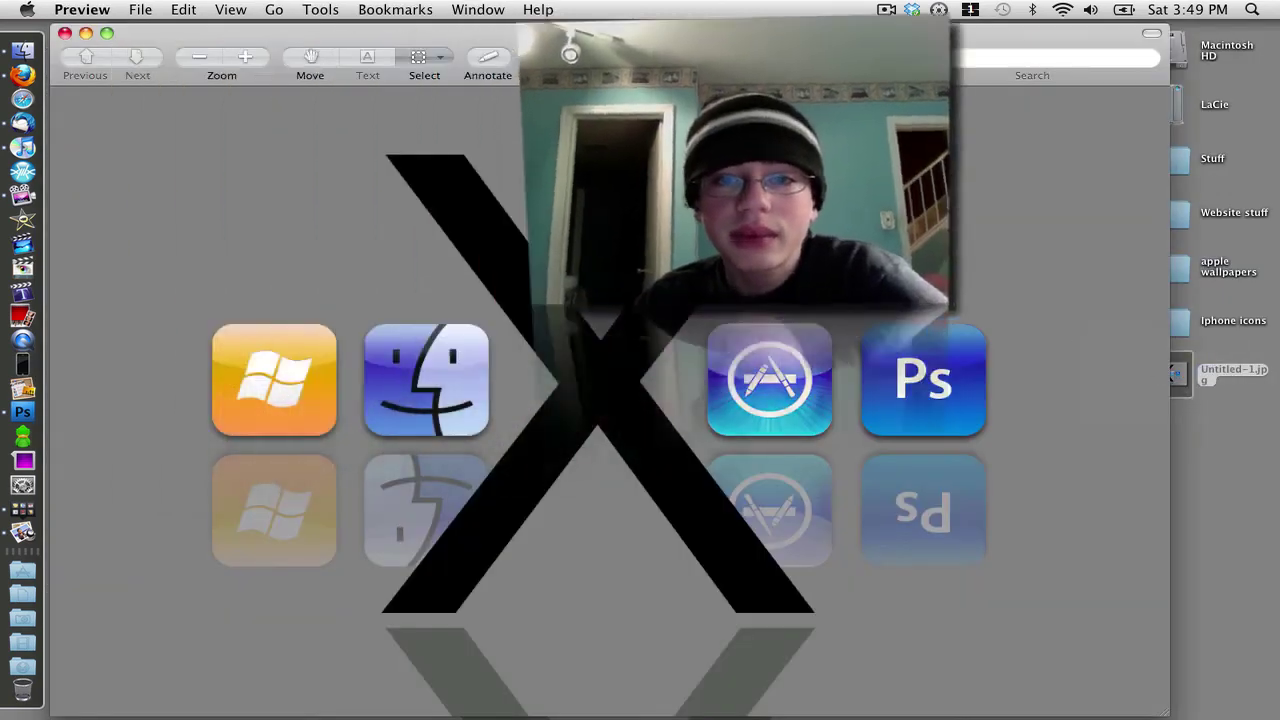